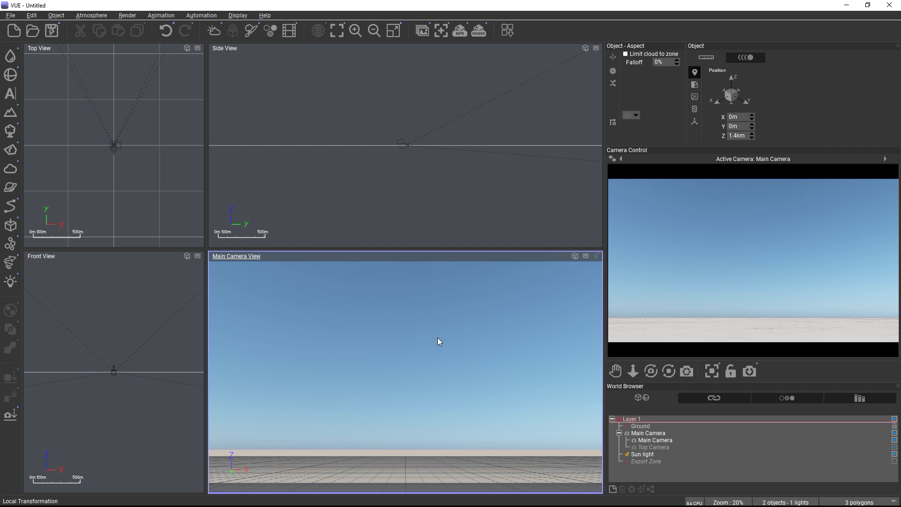
From the Atmosphere Editor, add the SmartClouds > Mid Altitude > Altocumulus stratiformis undulatus cloud layer
left_click(214, 30)
left_click(169, 115)
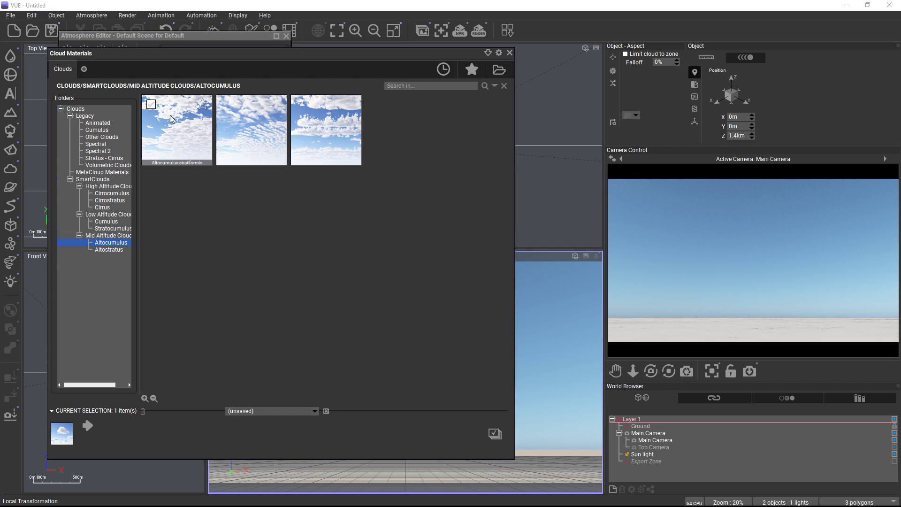
left_click(93, 180)
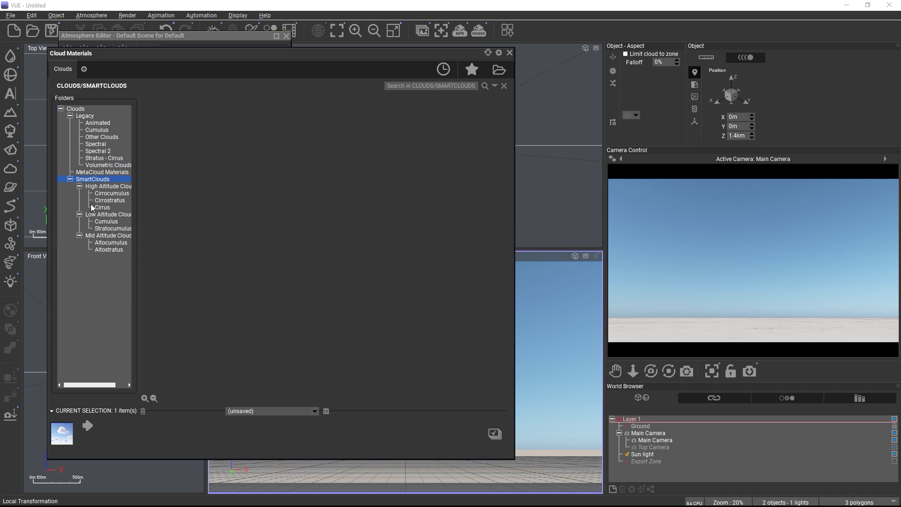
left_click(108, 242)
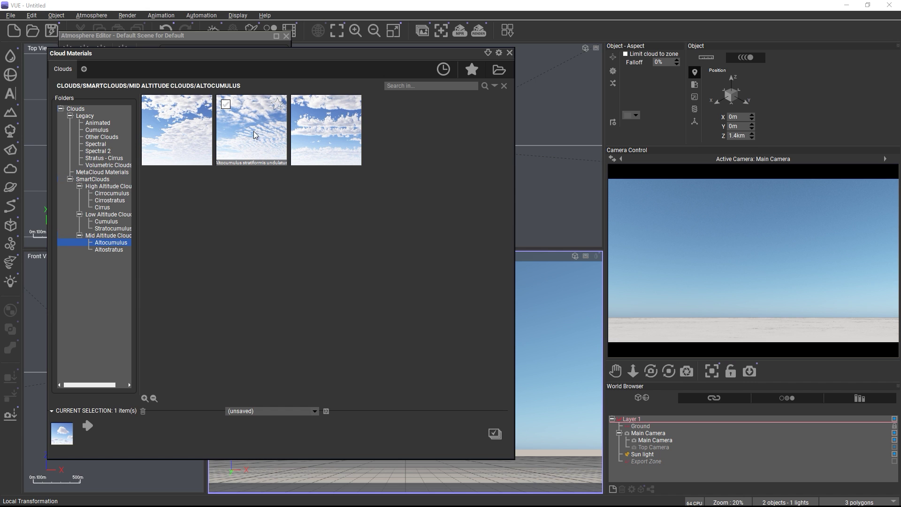
double_click(256, 131)
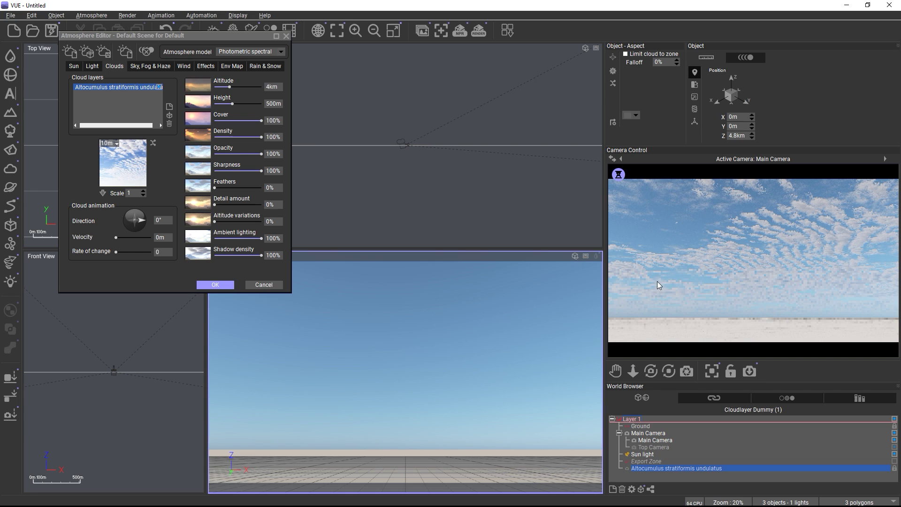
right_click(702, 230)
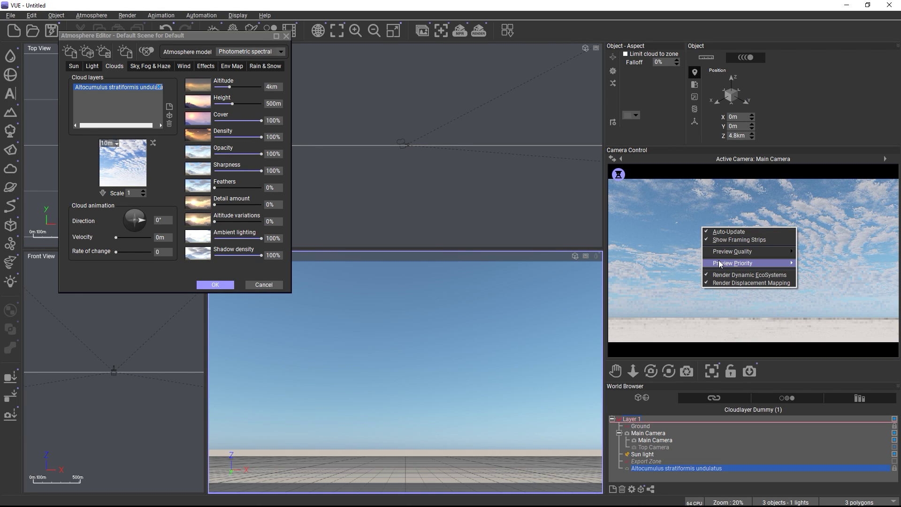
mouse_move(721, 264)
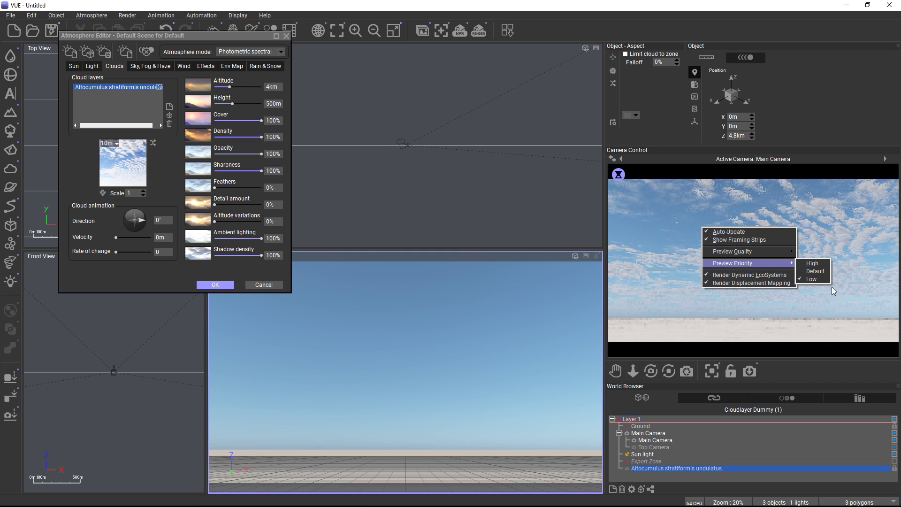
key("Escape")
key("Escape")
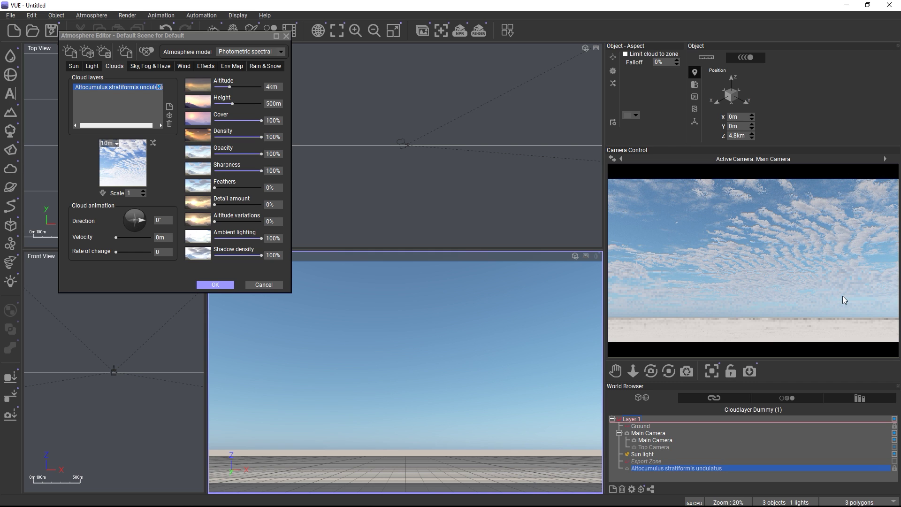
right_click(795, 285)
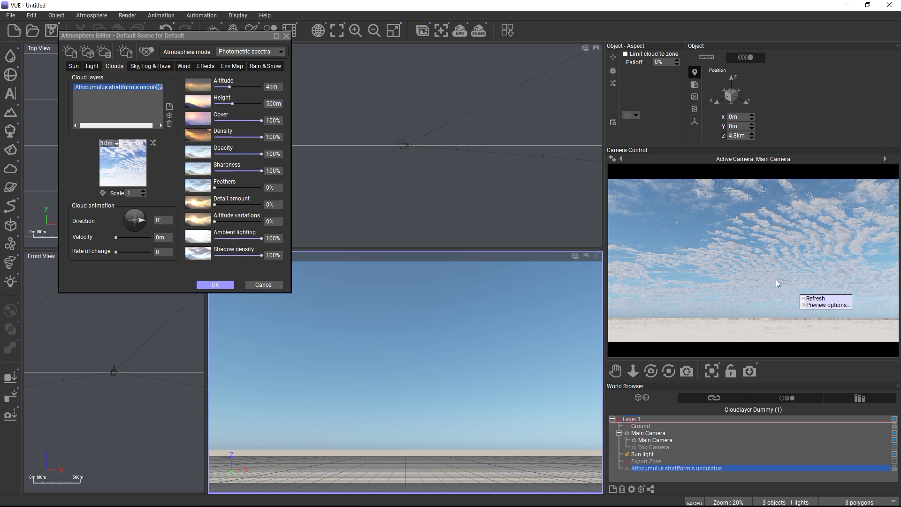
key("Escape")
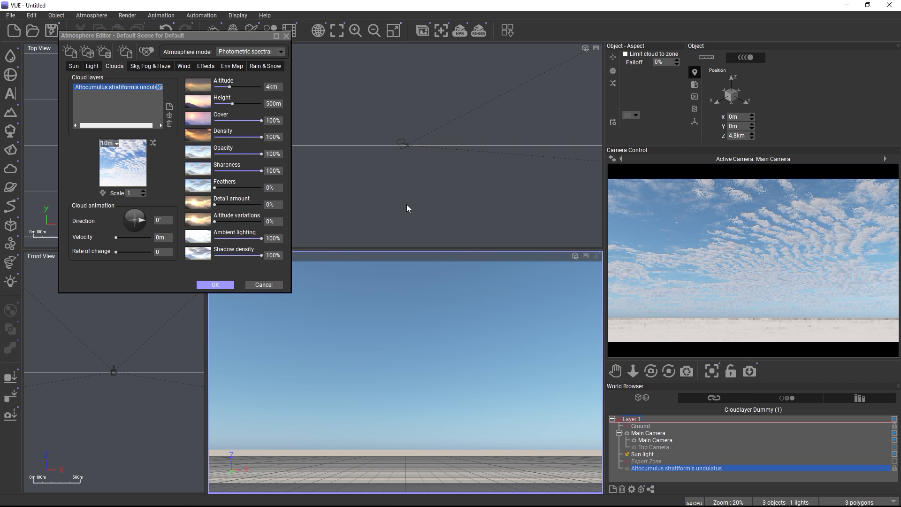
Open the Altocumulus layer's Advanced Cloud Material Editor, then return to its basic settings
double_click(118, 162)
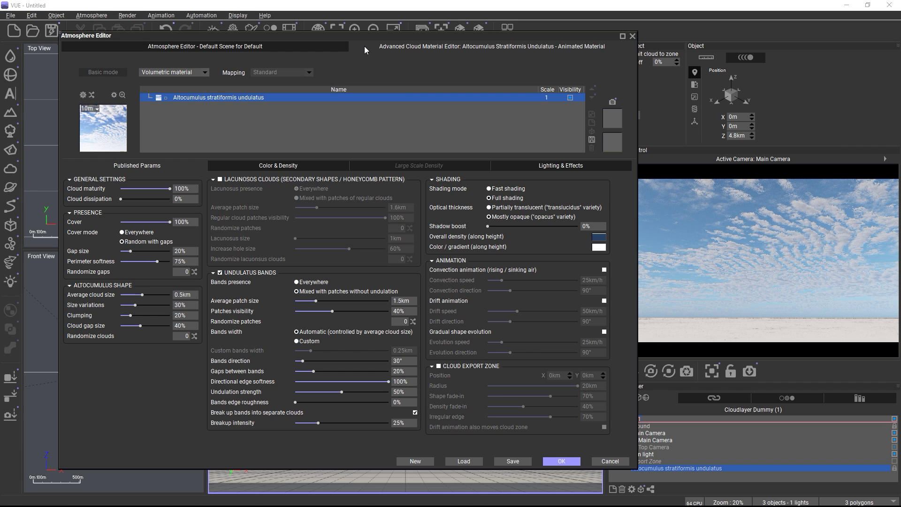
left_click(293, 44)
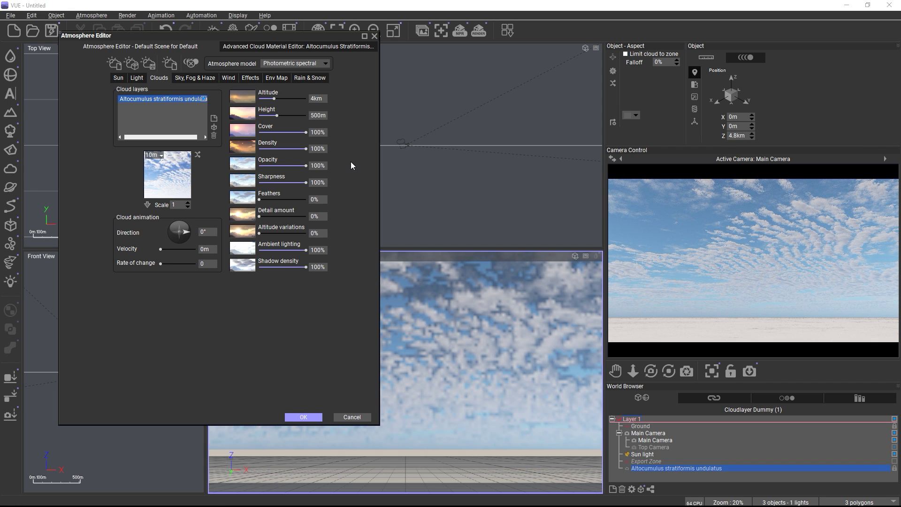
left_click(338, 49)
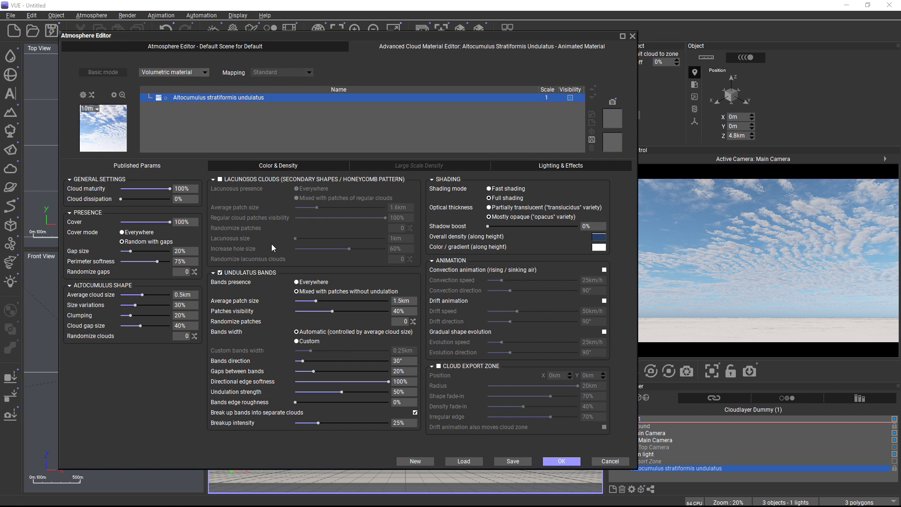
double_click(547, 98)
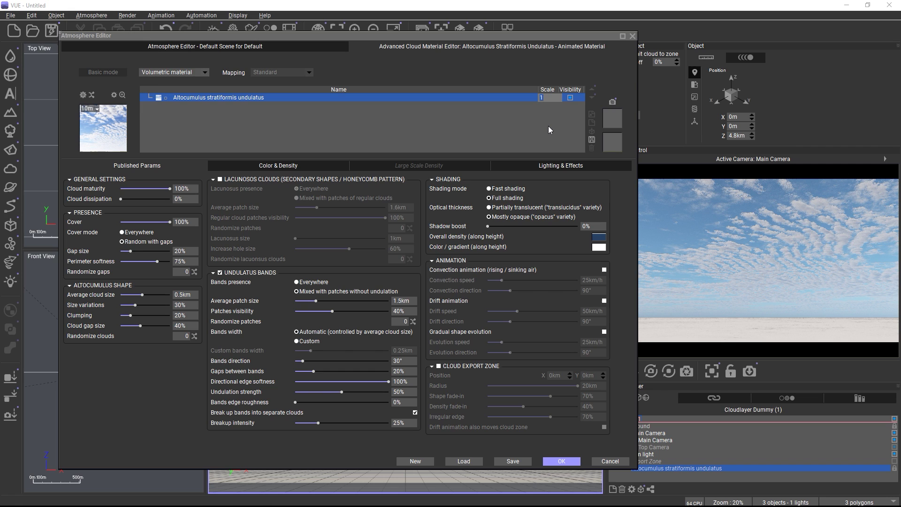
key("Return")
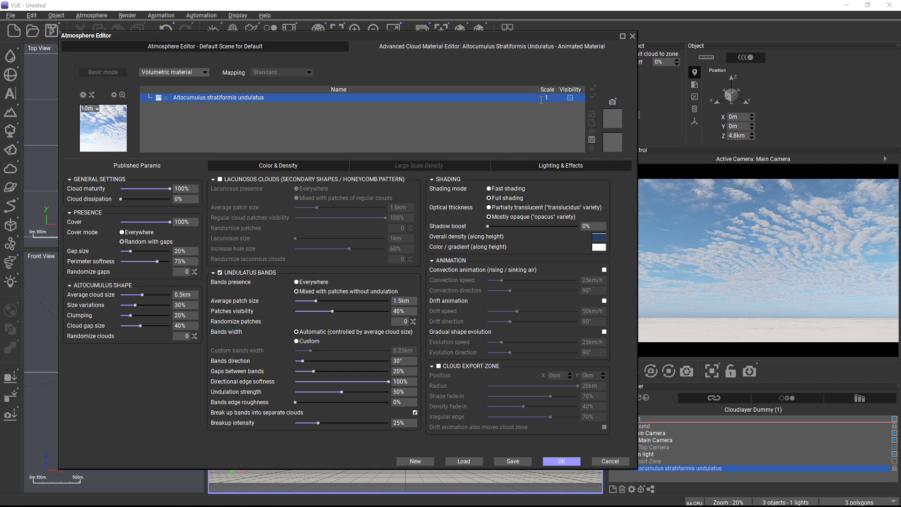
Move the Atmosphere Editor window slightly aside
left_click_drag(519, 35, 470, 42)
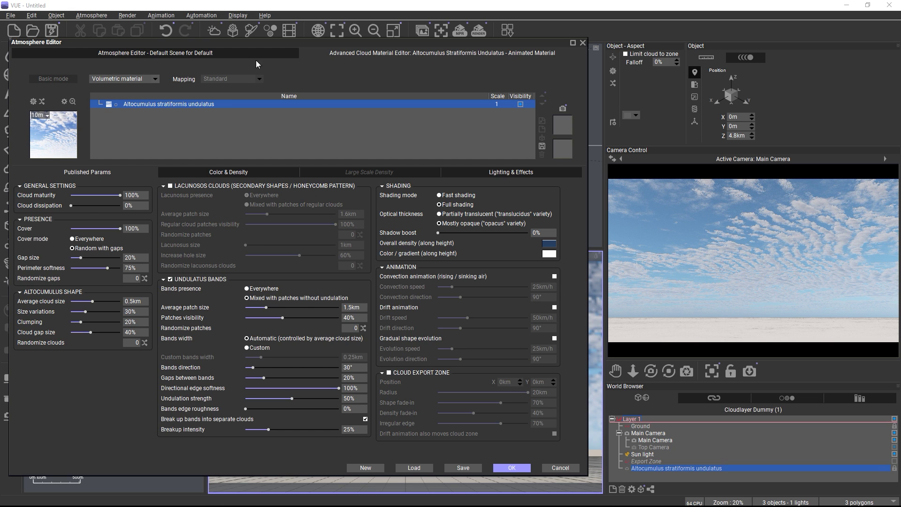
Show the animation timeline and try Cloud maturity at 67%, then 100%
left_click(290, 31)
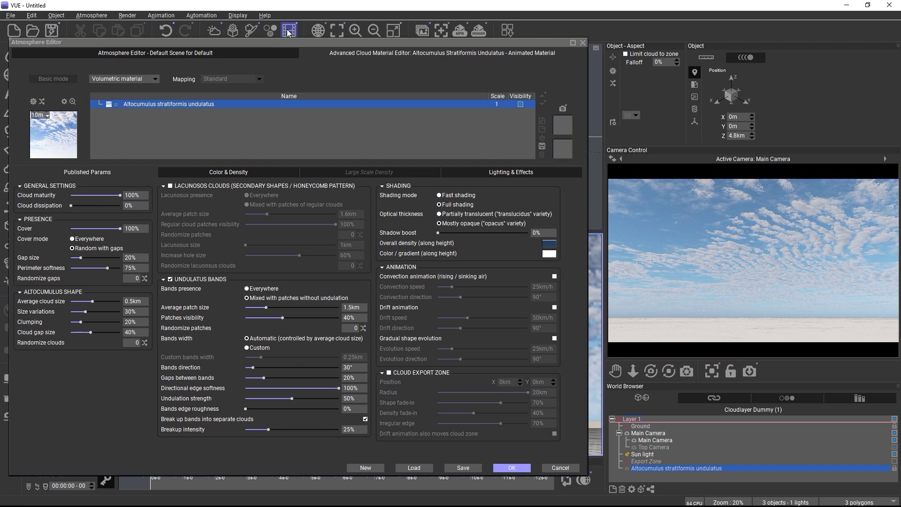
left_click_drag(280, 42, 292, 29)
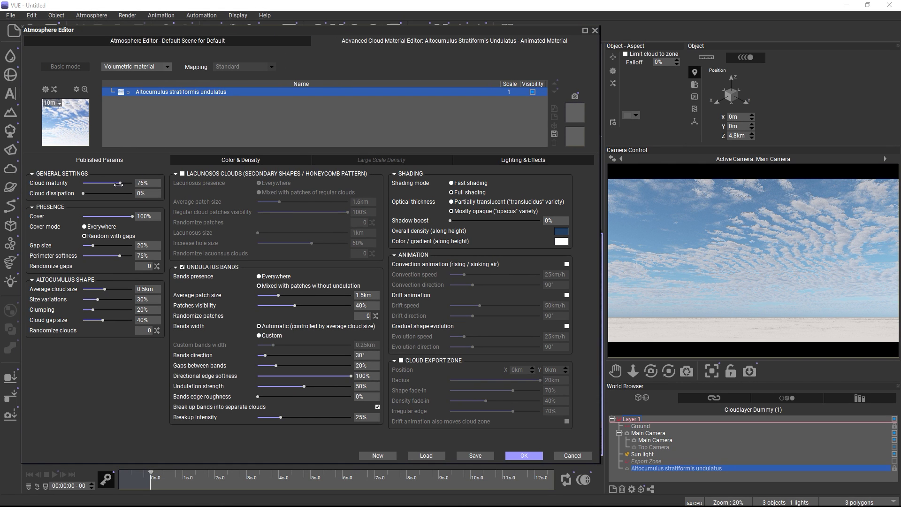
left_click_drag(114, 184, 113, 185)
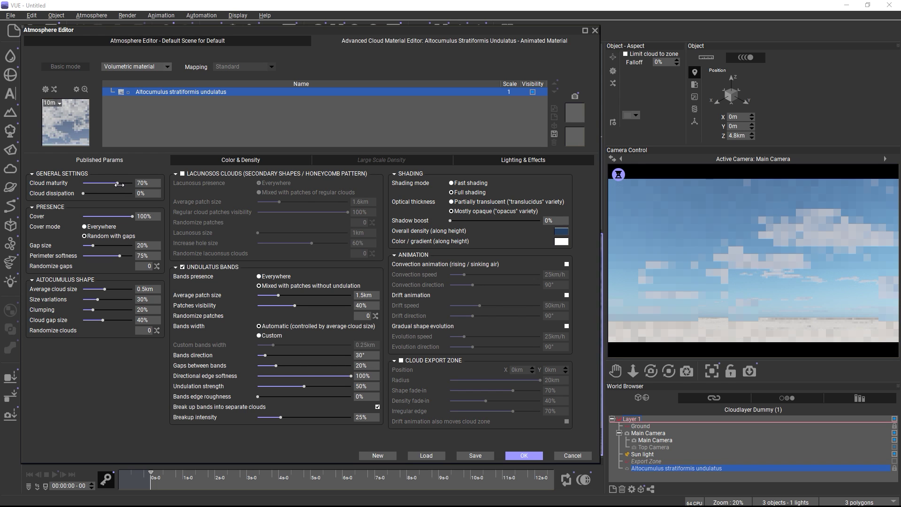
left_click_drag(117, 185, 140, 183)
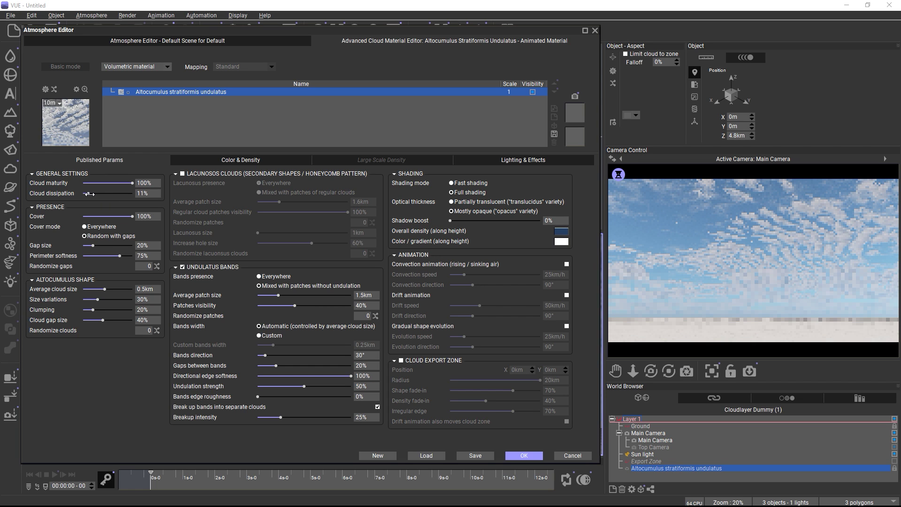
Test Cloud dissipation up to 57%, lower maturity to 66%, and reset dissipation to 0%
left_click_drag(89, 193, 97, 194)
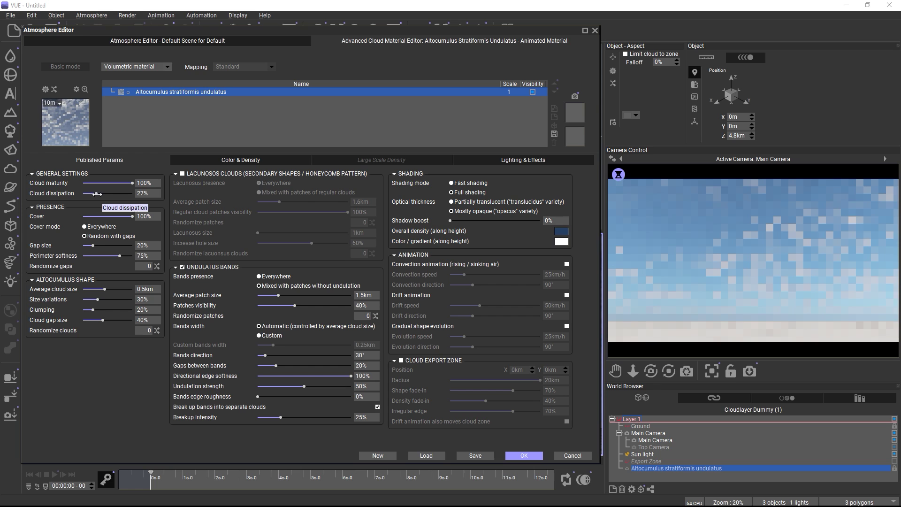
left_click_drag(97, 195, 100, 194)
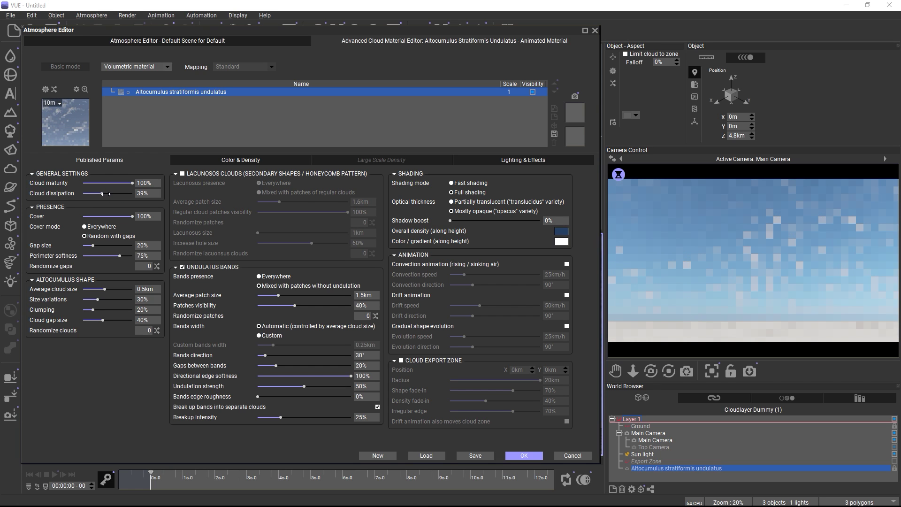
left_click_drag(106, 193, 114, 194)
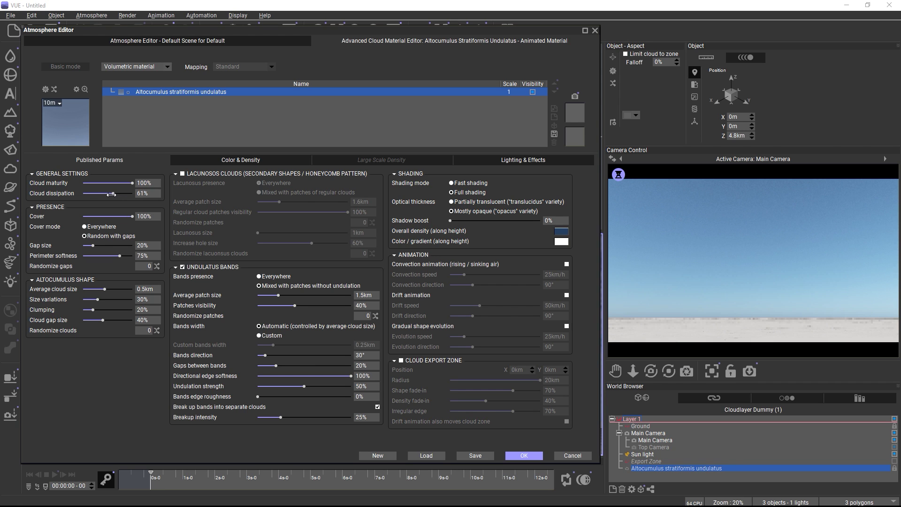
left_click_drag(133, 183, 115, 183)
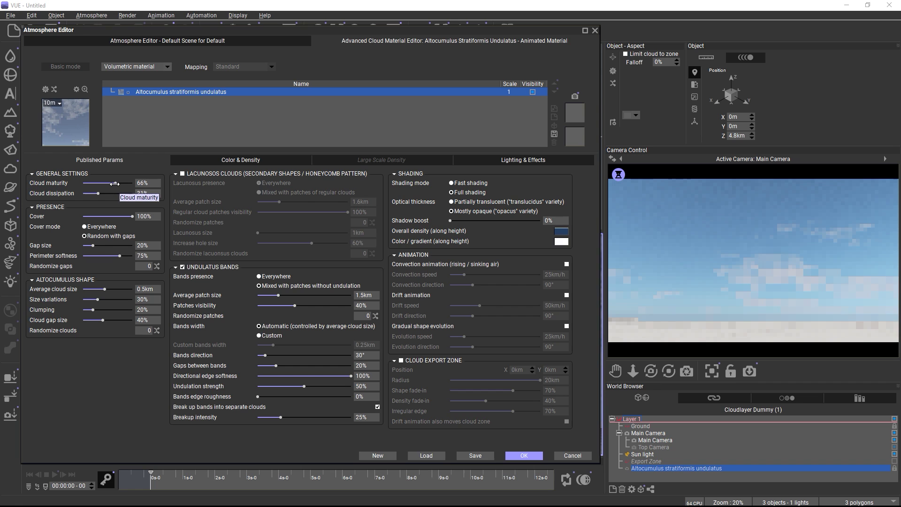
left_click_drag(103, 193, 143, 183)
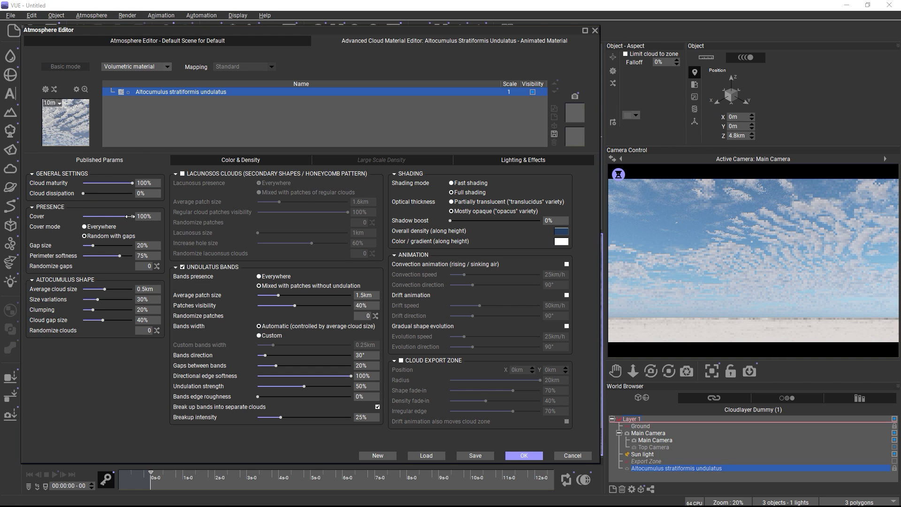
Adjust cloud cover and switch Cover mode to Everywhere, then back to Random with gaps
left_click_drag(130, 217, 121, 217)
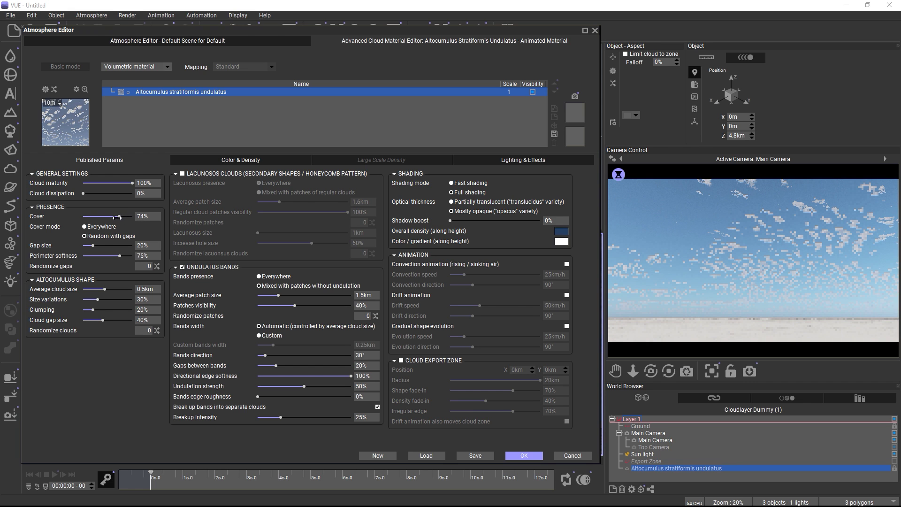
left_click_drag(120, 216, 135, 216)
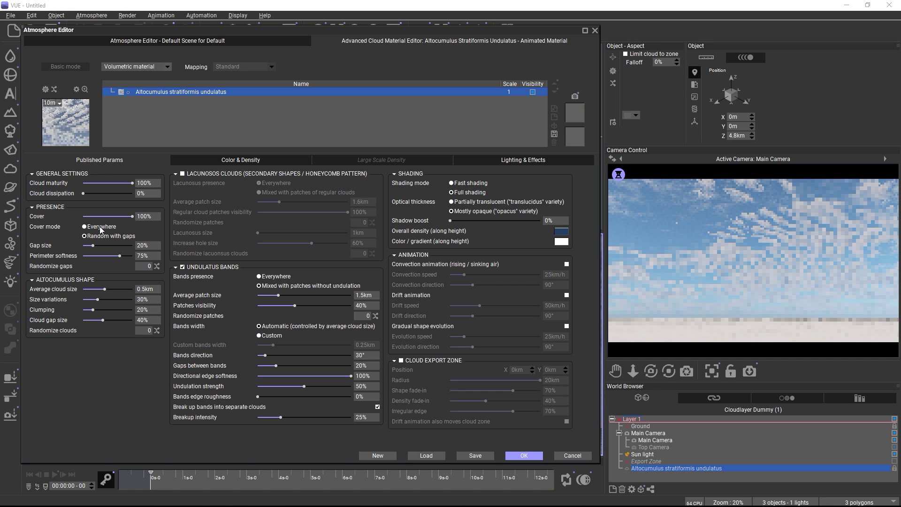
left_click(100, 227)
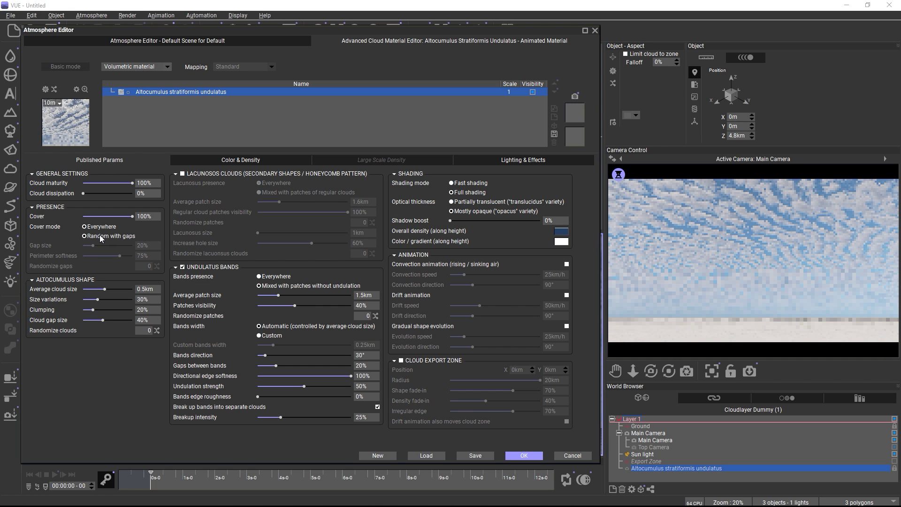
left_click(100, 236)
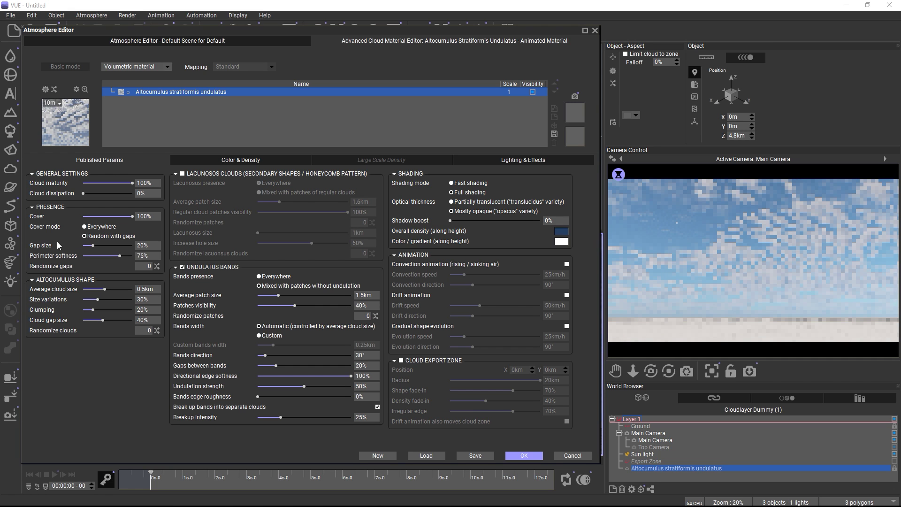
Enlarge the gaps, randomize the gap pattern twice, and set Gap size to 27
left_click_drag(89, 244, 110, 245)
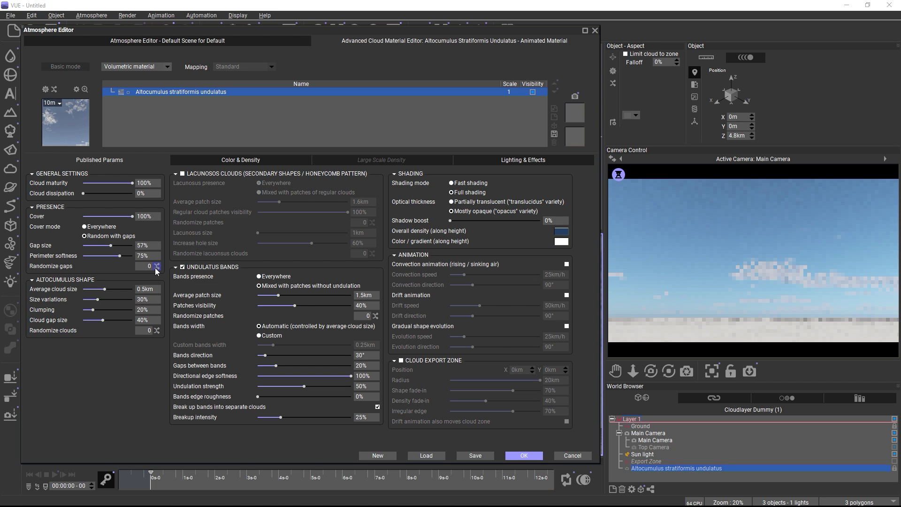
left_click(156, 267)
left_click(155, 266)
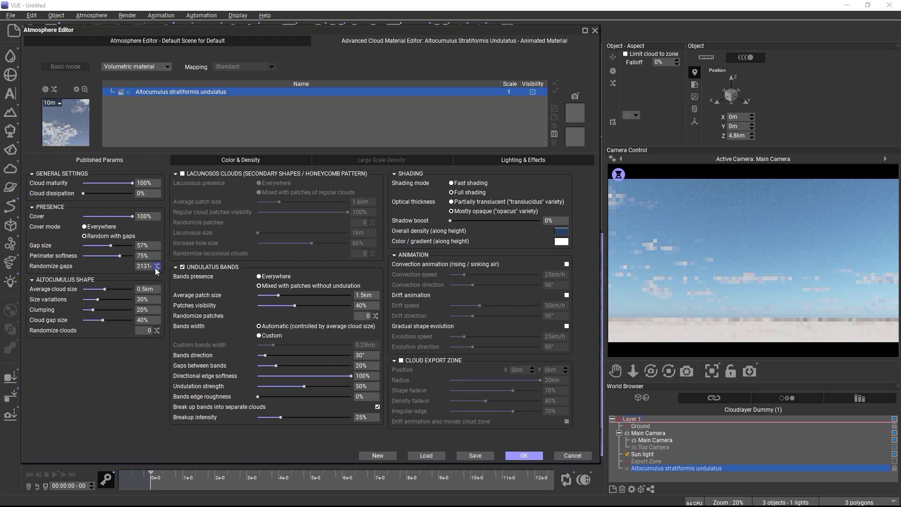
left_click(144, 246)
type("27")
key("Return")
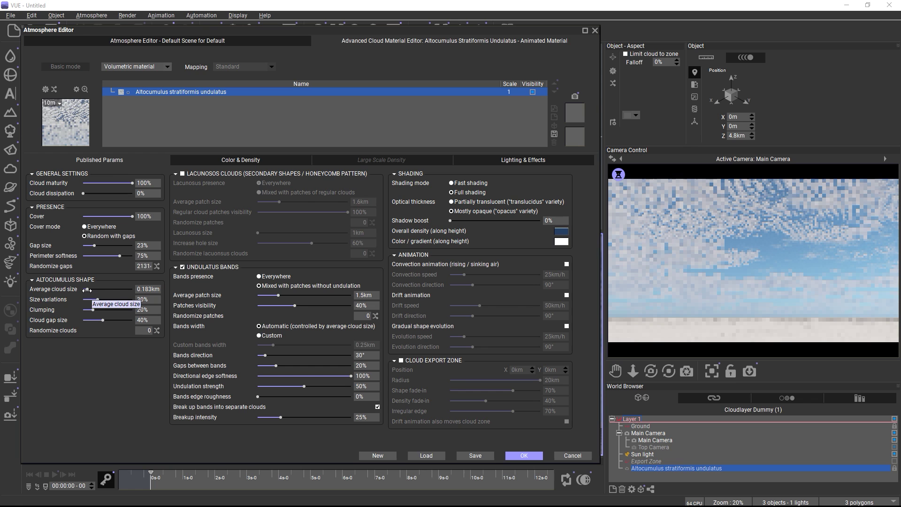
Raise the Average cloud size to 0.765 km
left_click_drag(87, 289, 95, 321)
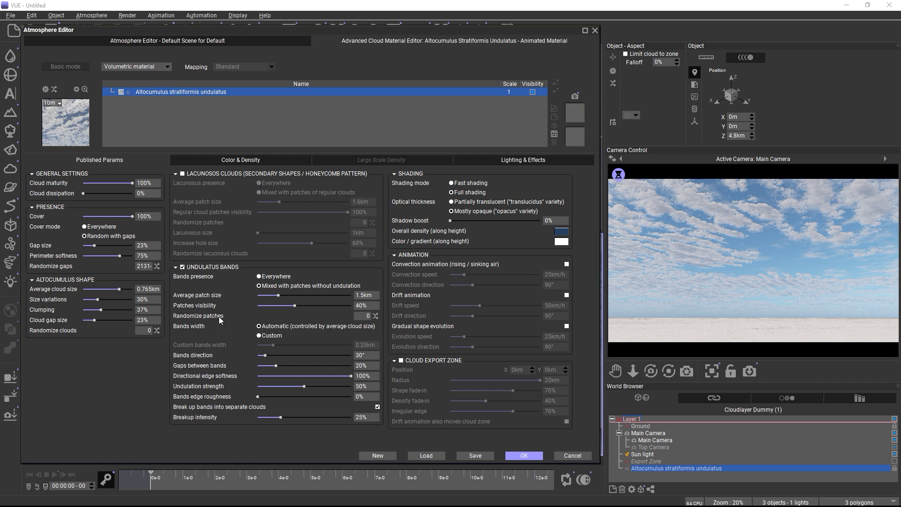
Set Custom bands width to 0.58 km, keep bands mixed with patches, and gaps between bands at 41%
left_click(259, 336)
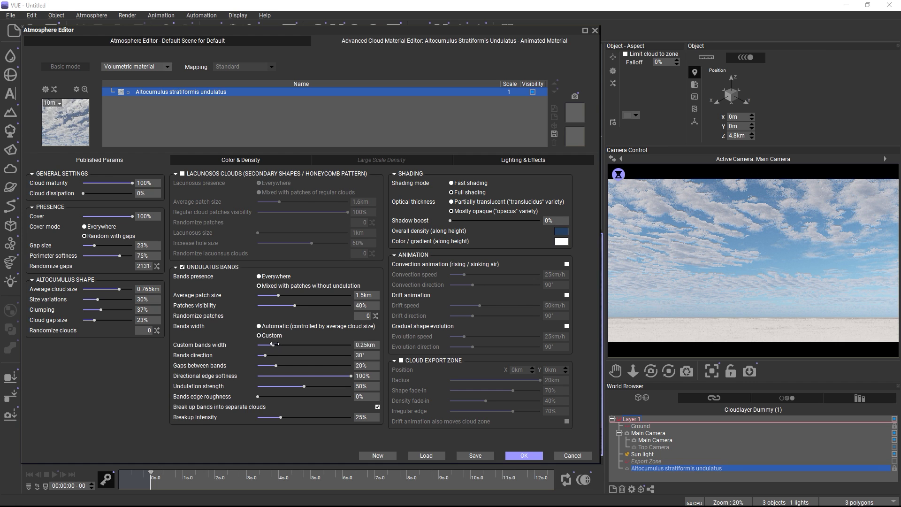
left_click_drag(273, 345, 308, 345)
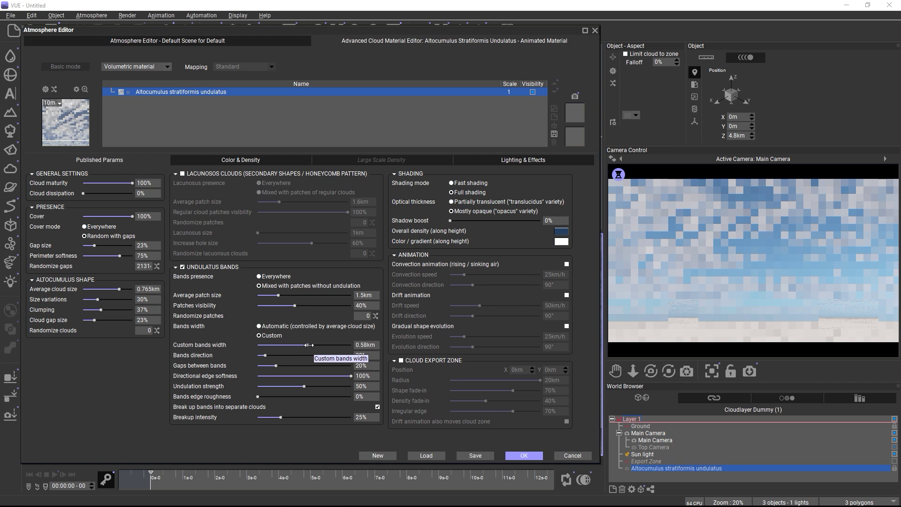
left_click(271, 286)
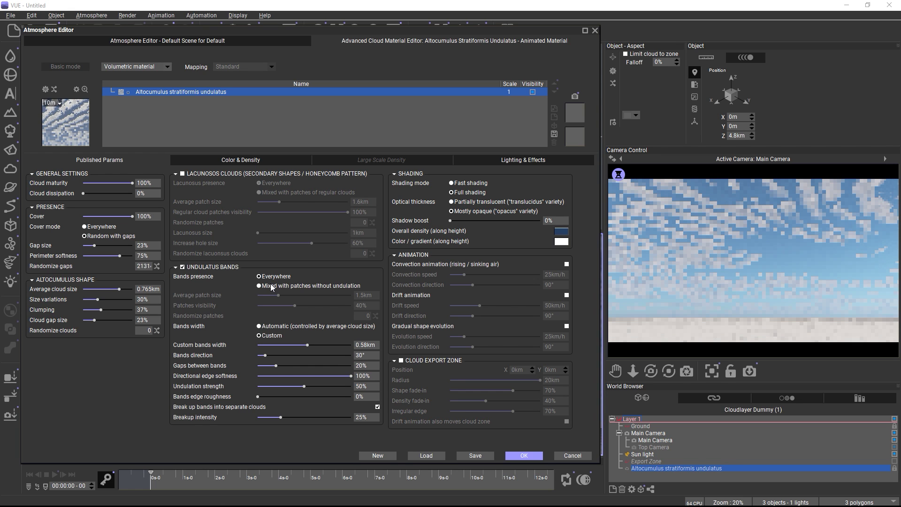
left_click(272, 286)
left_click_drag(275, 365, 295, 366)
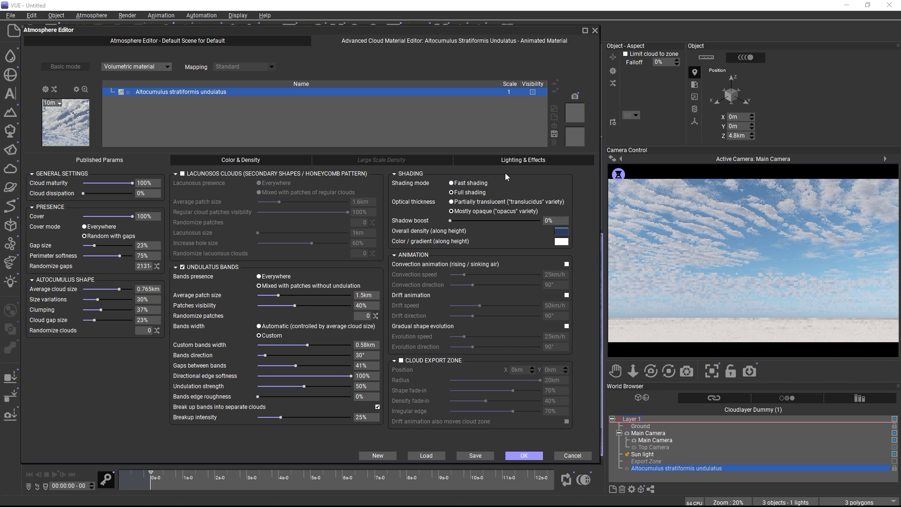
Settle on Full shading, Mostly opaque optical thickness and 0% Shadow boost after trying alternatives
left_click(478, 183)
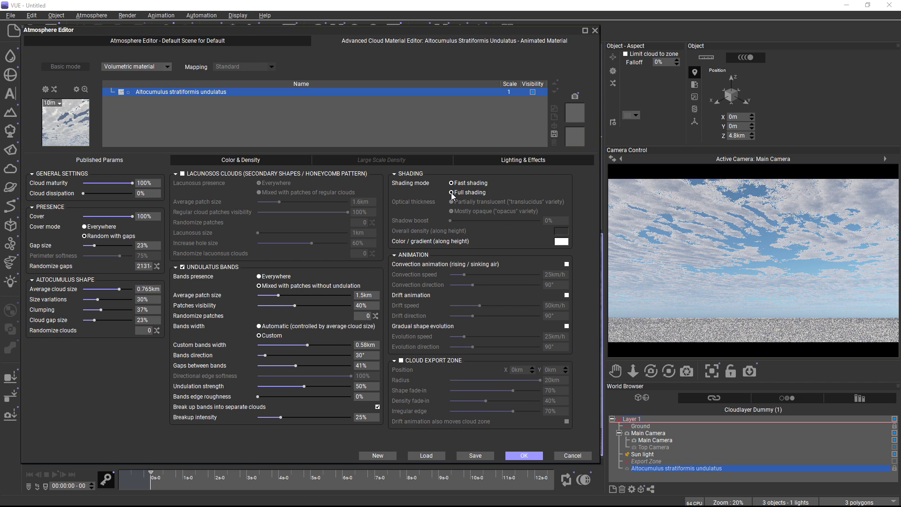
left_click(451, 192)
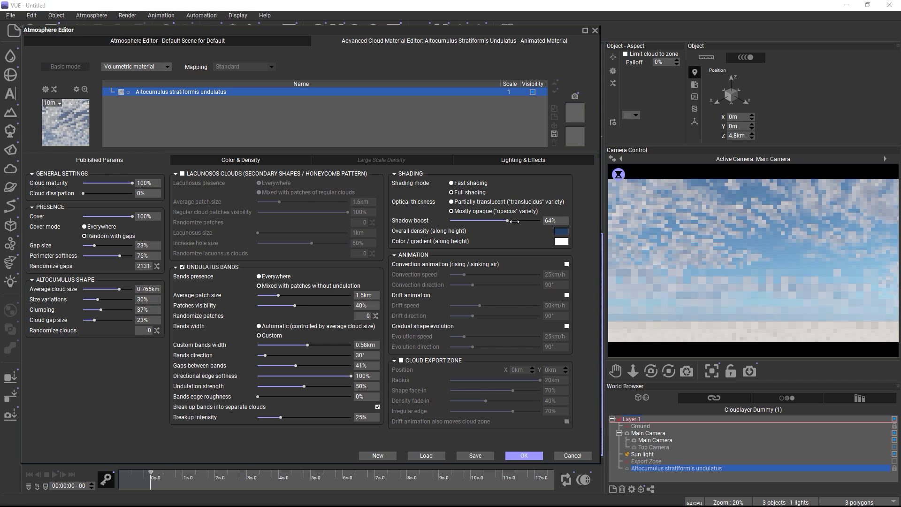
left_click(479, 203)
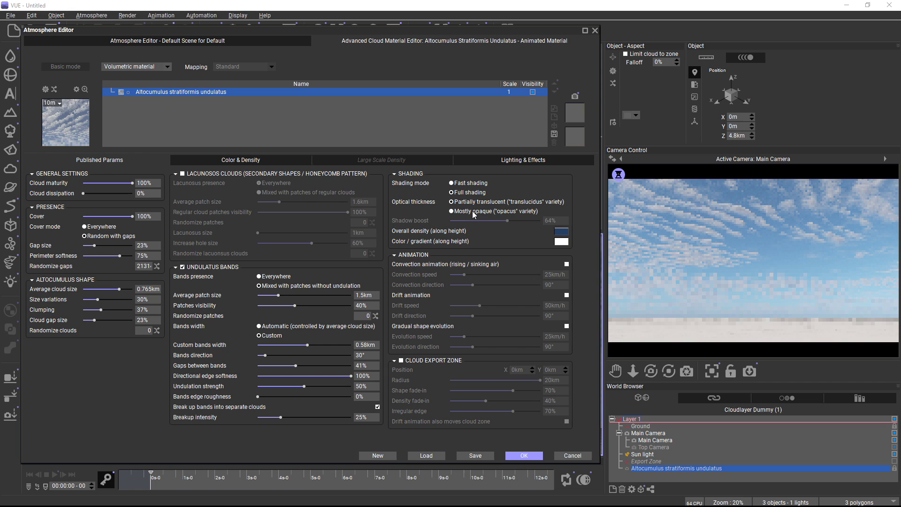
left_click(472, 212)
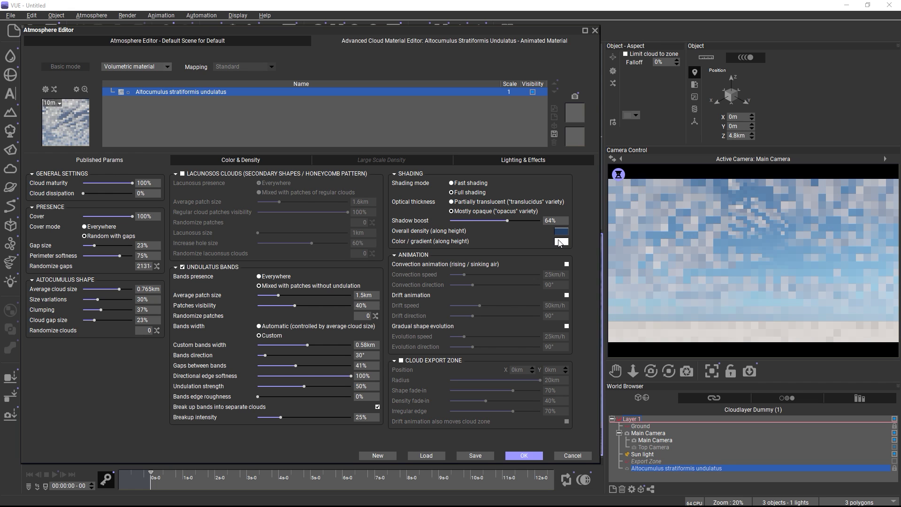
left_click_drag(506, 221, 431, 223)
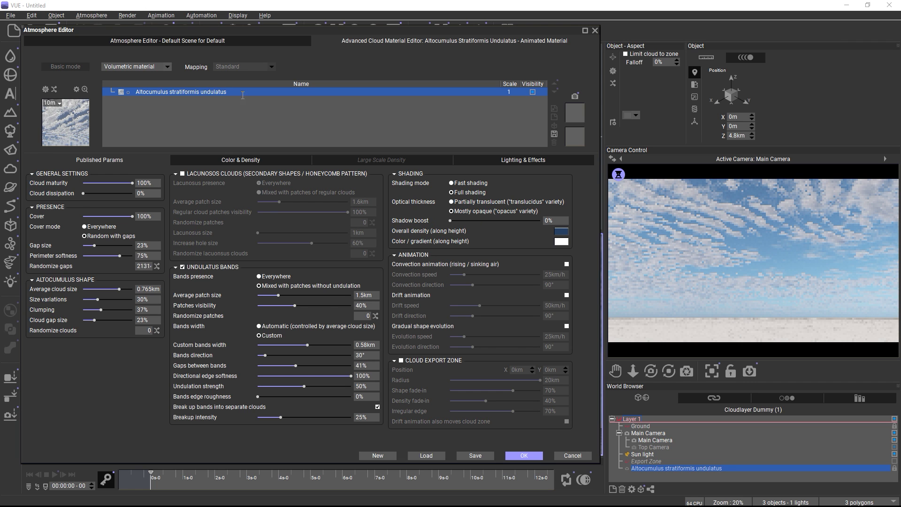
Delete the Altocumulus layer, add Cumulus humilis from Low Altitude Clouds, and open its material editor
left_click(198, 42)
left_click(133, 111)
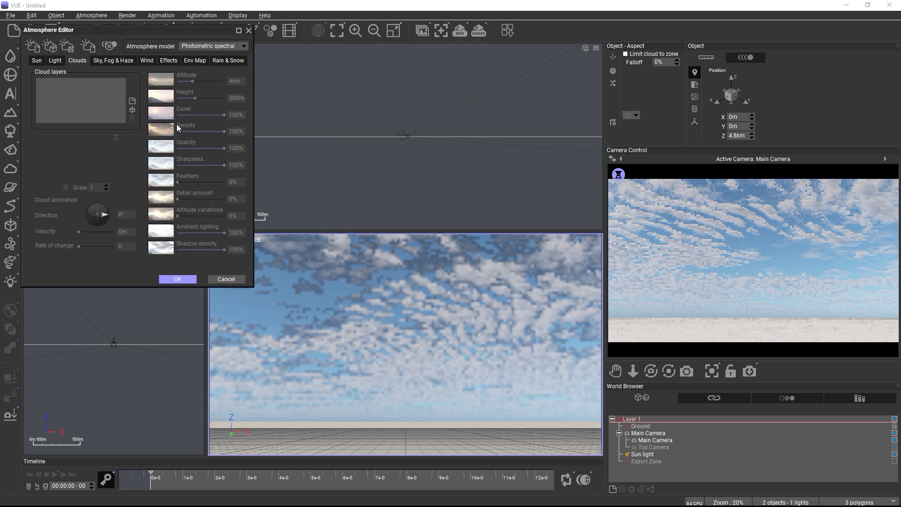
left_click(133, 111)
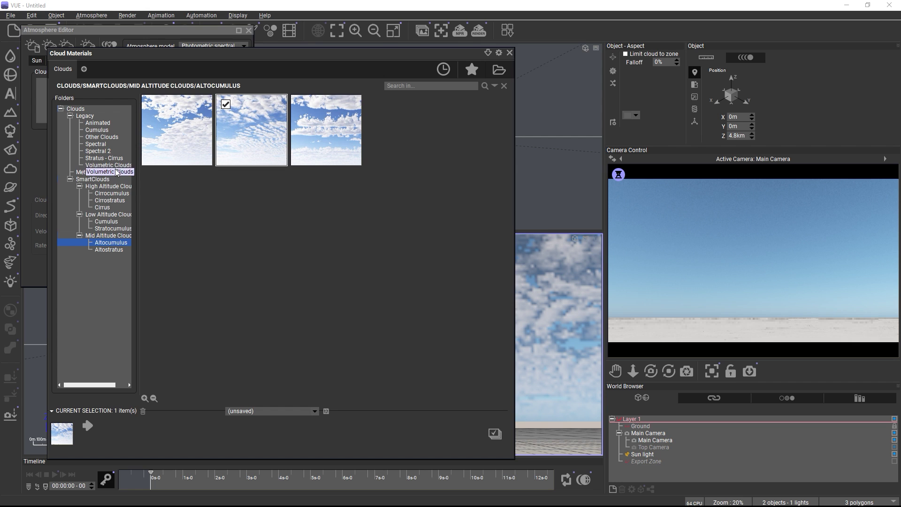
left_click(108, 222)
double_click(169, 123)
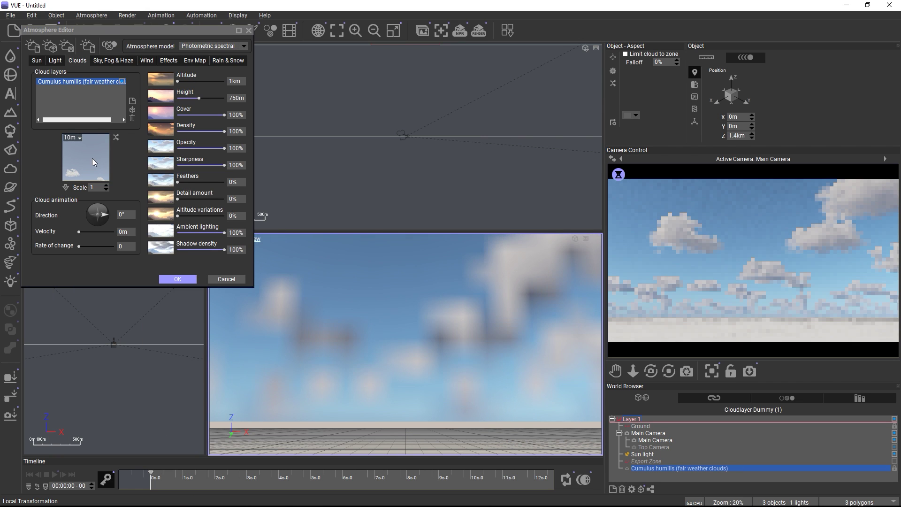
double_click(92, 158)
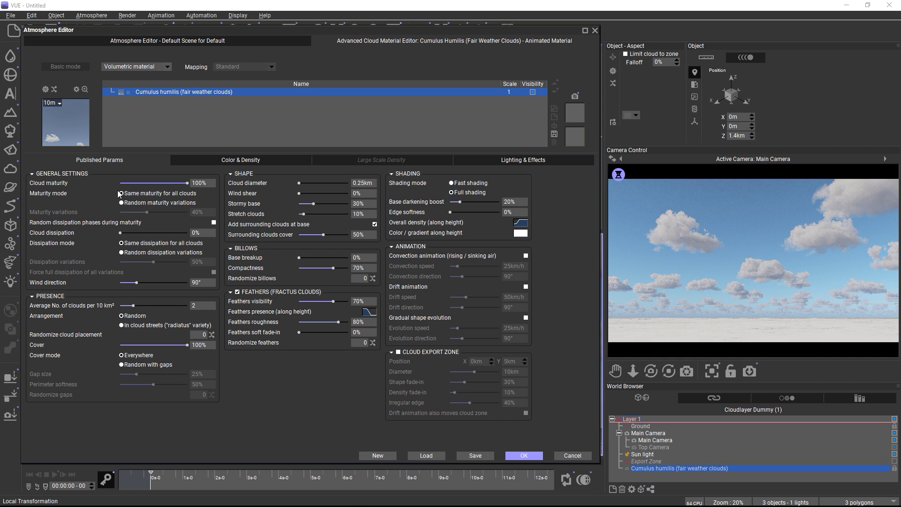
Set Maturity mode to Random maturity variations at 84% and bring up the preview's refresh options
left_click(170, 202)
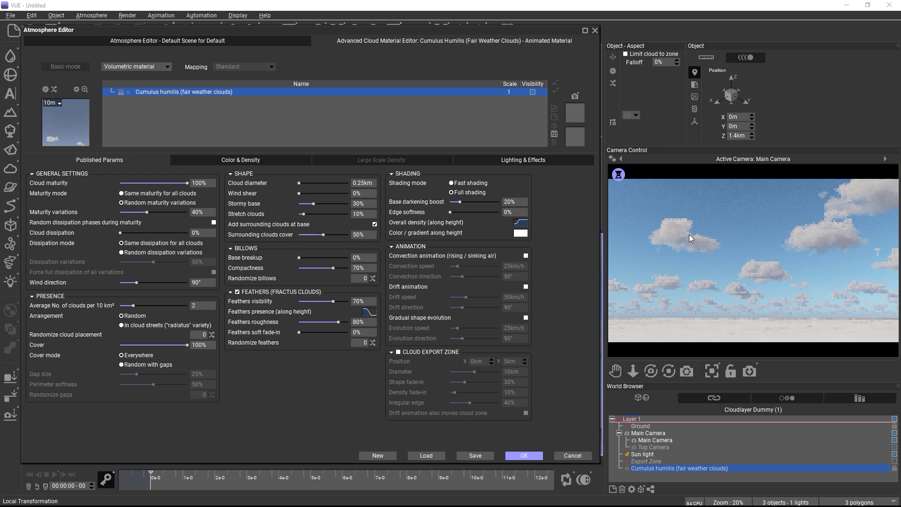
left_click(162, 193)
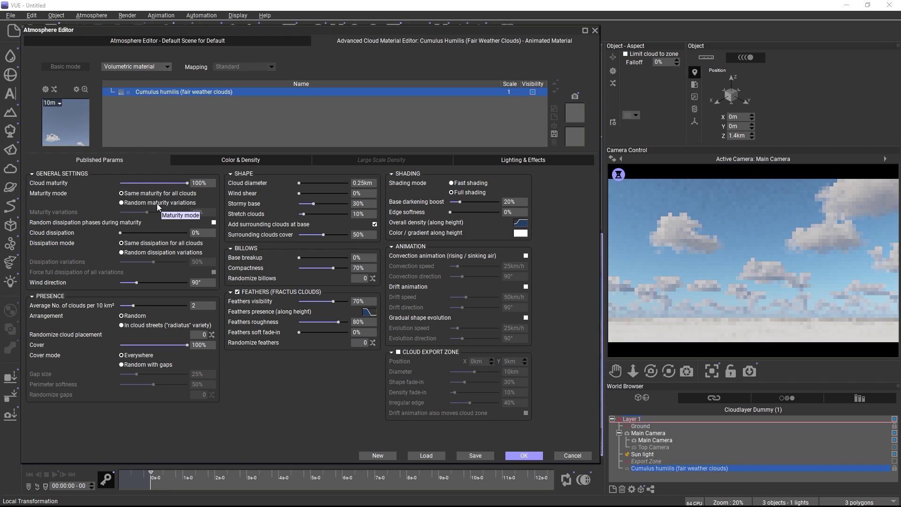
left_click(157, 204)
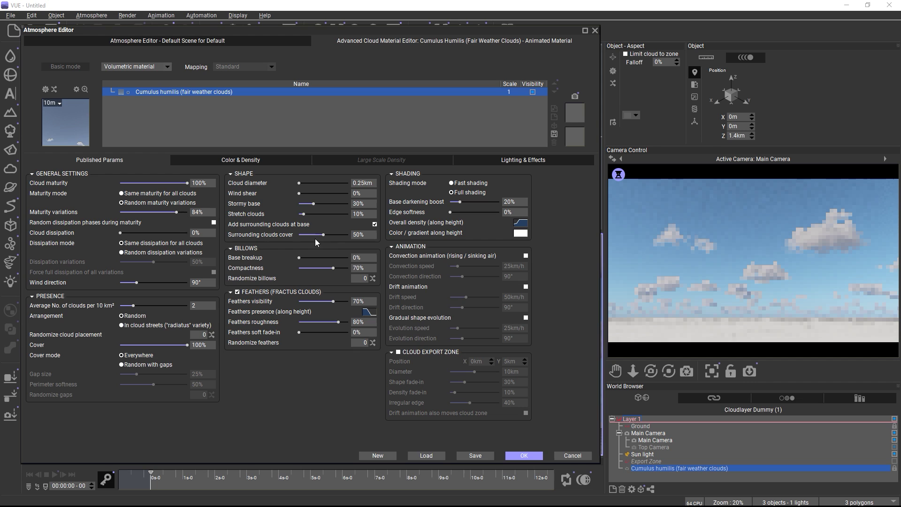
right_click(614, 265)
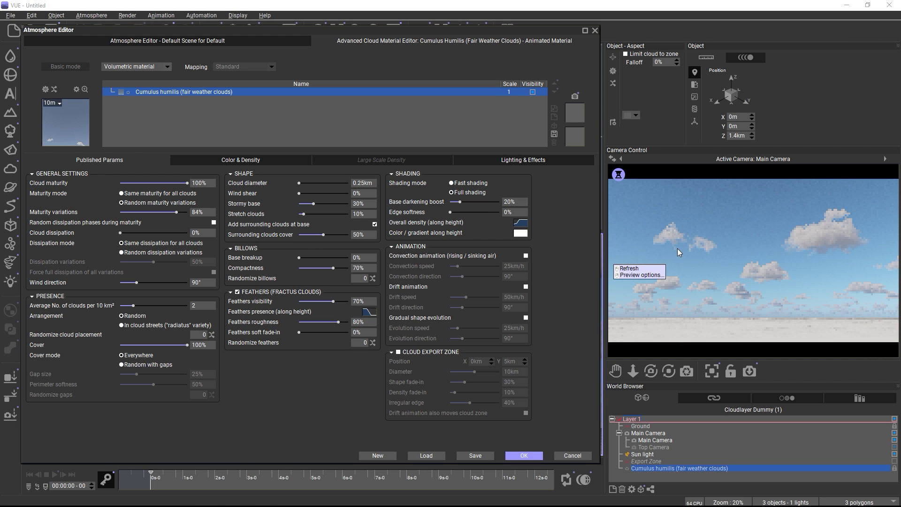
Give all clouds the same maturity, then set cloud dissipation to 100% with random dissipation variations at 77%
left_click(134, 194)
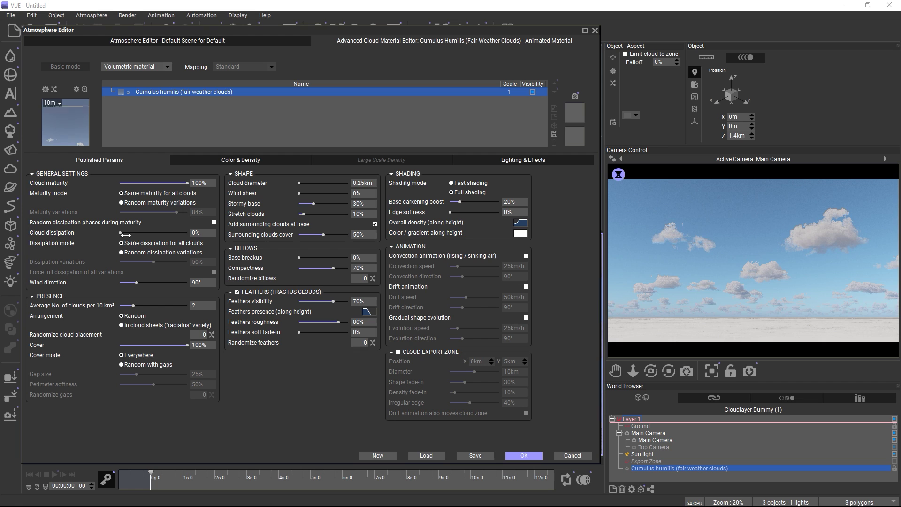
left_click_drag(121, 233, 169, 233)
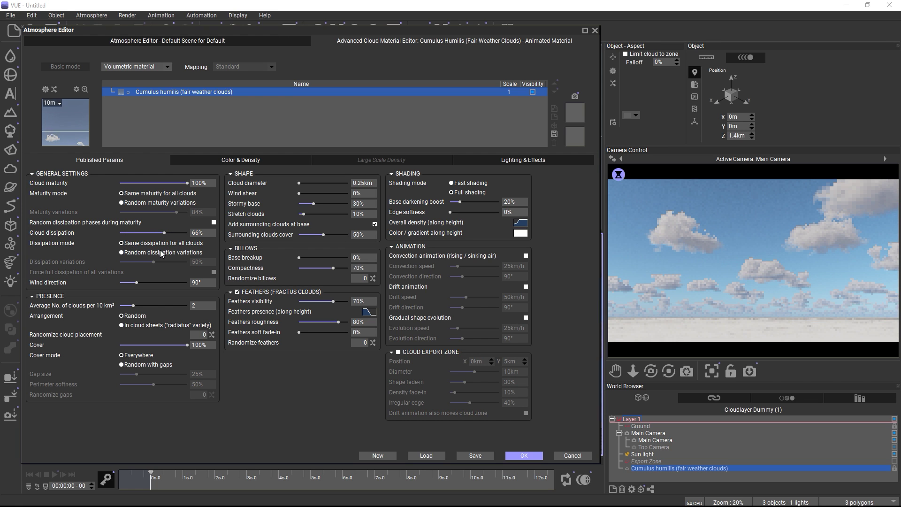
left_click(160, 252)
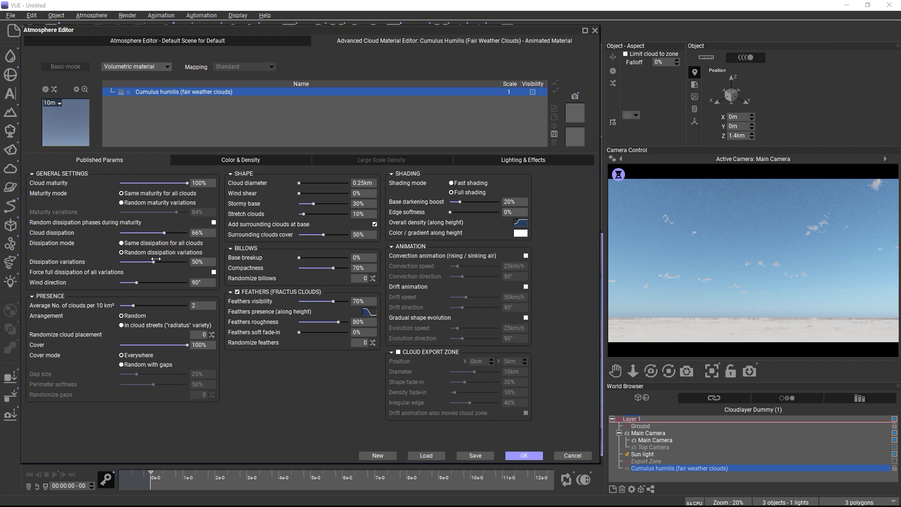
left_click_drag(154, 260, 178, 261)
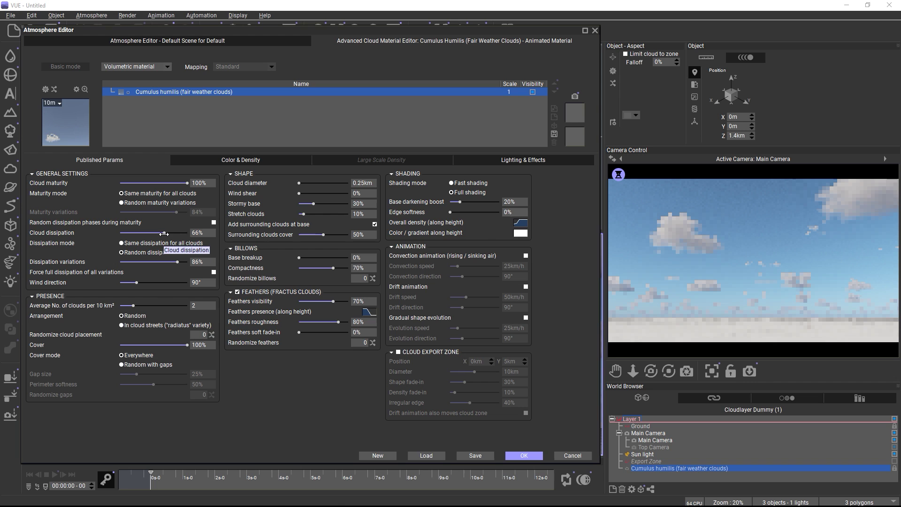
left_click_drag(164, 233, 189, 235)
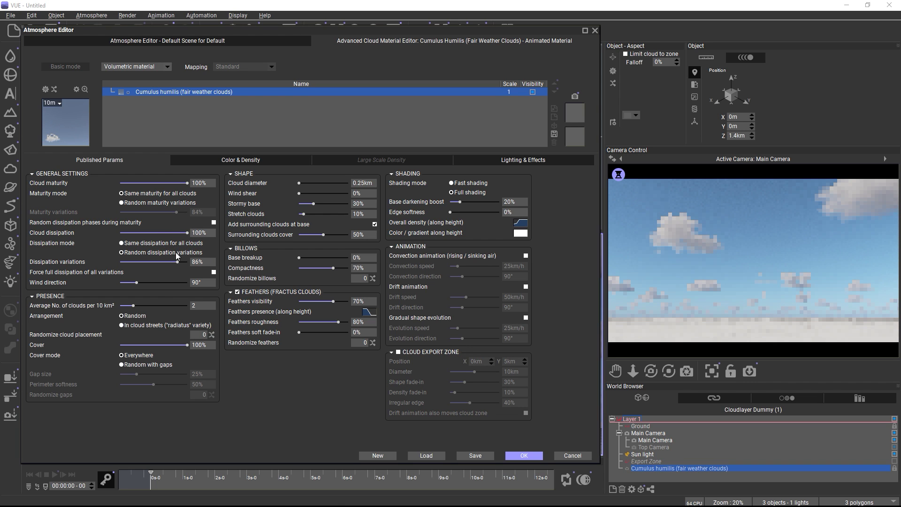
left_click_drag(177, 261, 171, 262)
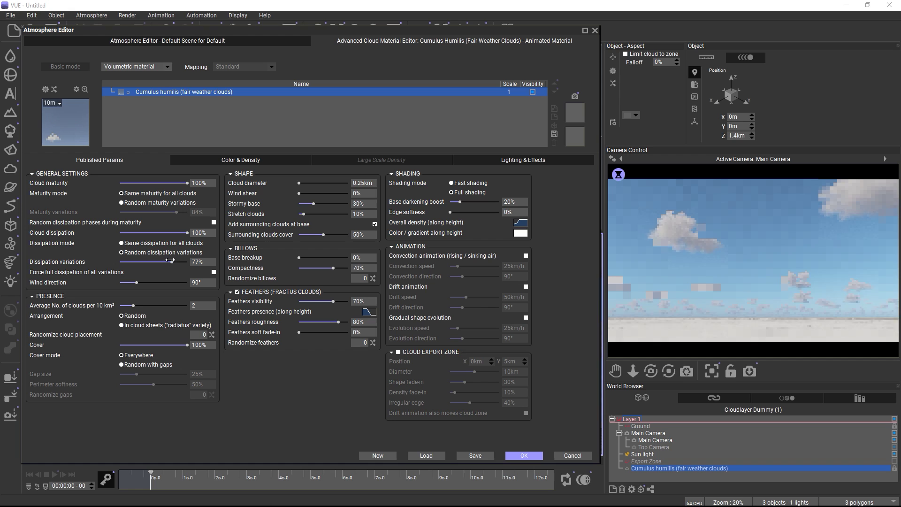
left_click(213, 272)
mouse_move(187, 232)
left_mouse_down()
mouse_move(173, 233)
mouse_move(187, 233)
left_mouse_up()
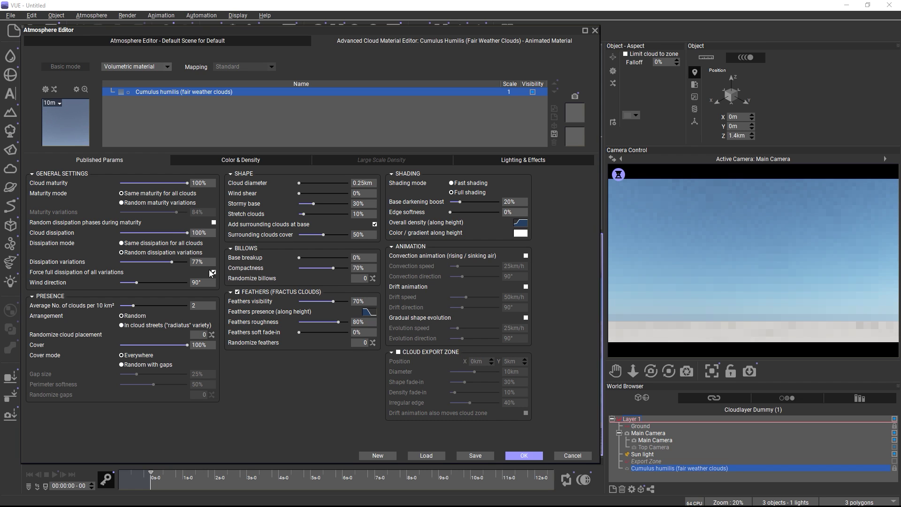
Turn off forced full dissipation, reset cloud dissipation to 0%, and adjust cloud maturity to 88%
left_click(213, 272)
left_click_drag(188, 233, 118, 232)
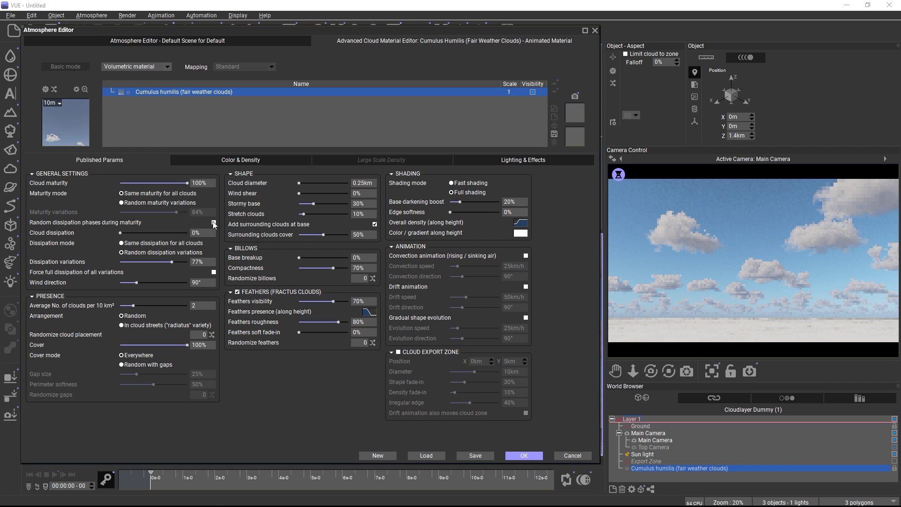
left_click_drag(186, 183, 150, 183)
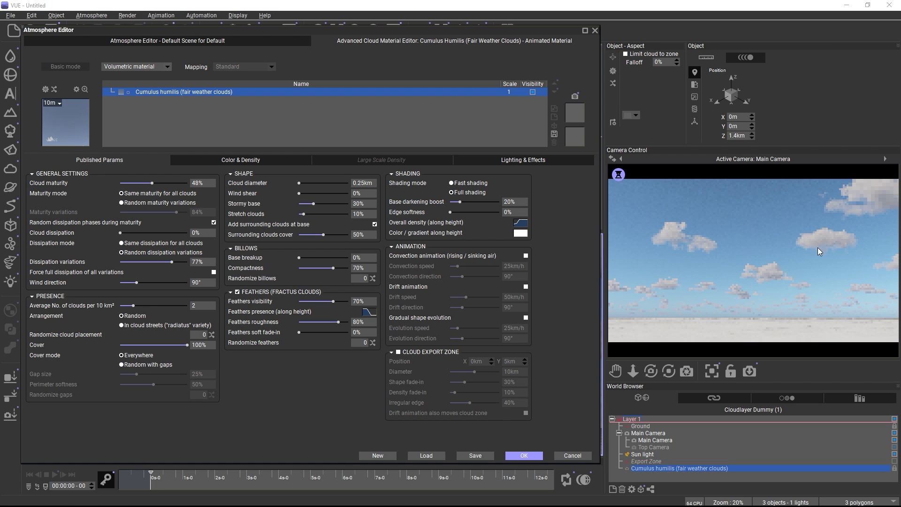
left_click_drag(158, 183, 177, 186)
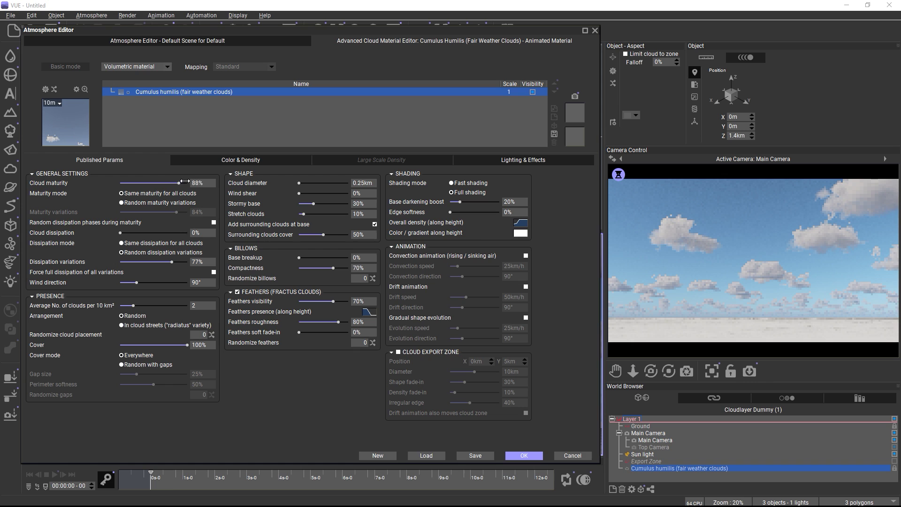
Bring cloud maturity to 100% and try other wind directions, leaving the wind at 90°
left_click_drag(199, 183, 197, 185)
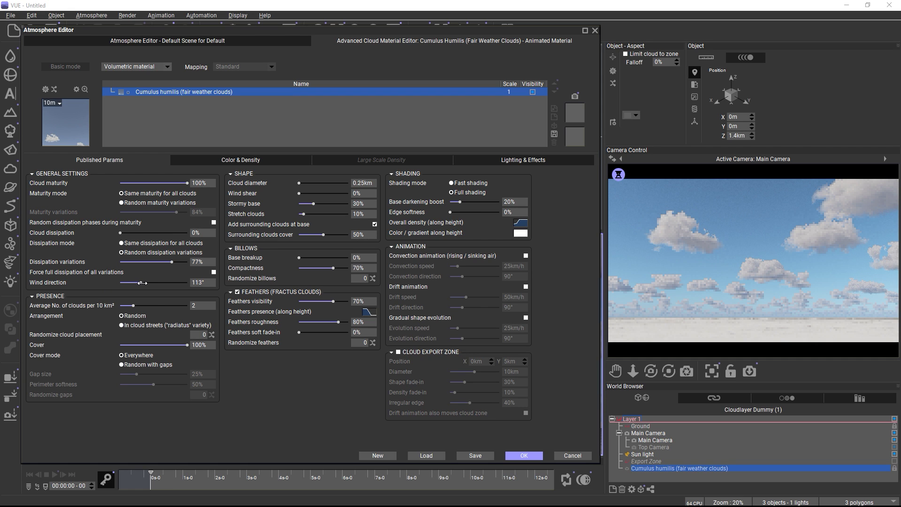
left_click_drag(148, 282, 157, 283)
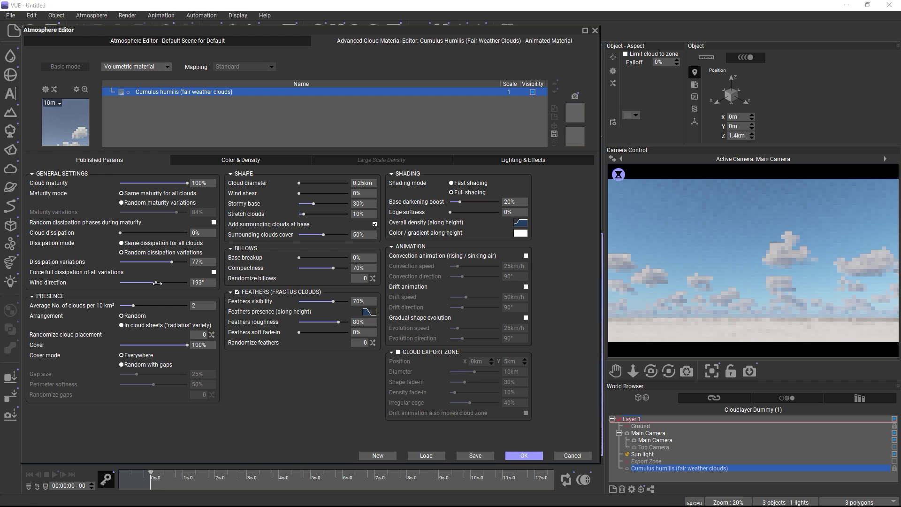
left_click_drag(156, 283, 147, 285)
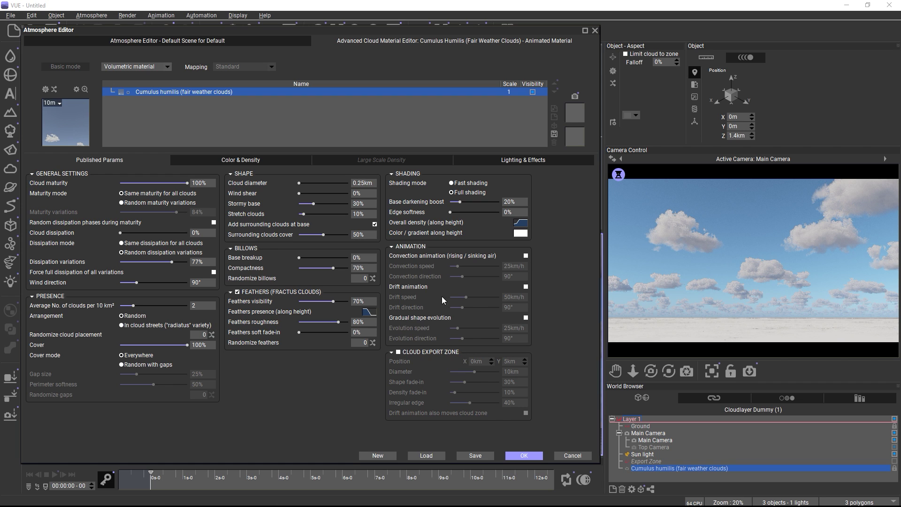
Enable drift animation at 127 km/h and scrub the timeline to preview the moving clouds
left_click(526, 287)
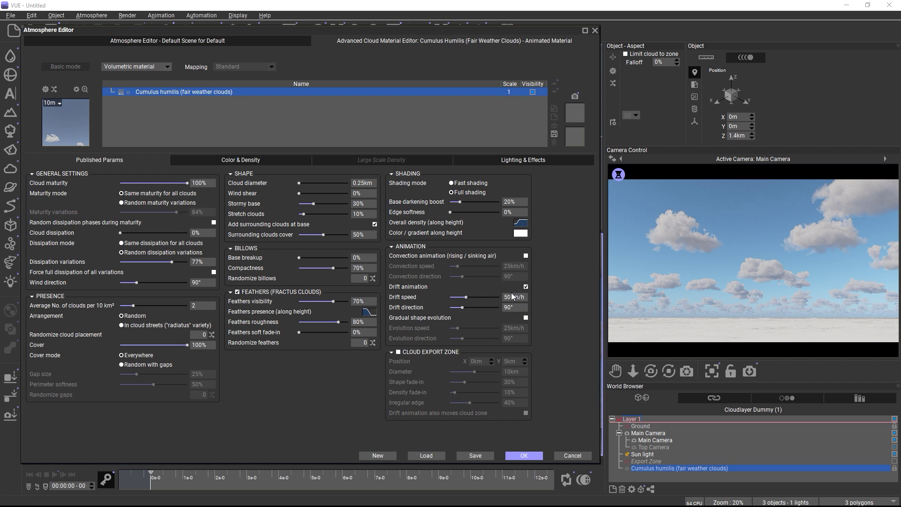
left_click_drag(465, 297, 496, 298)
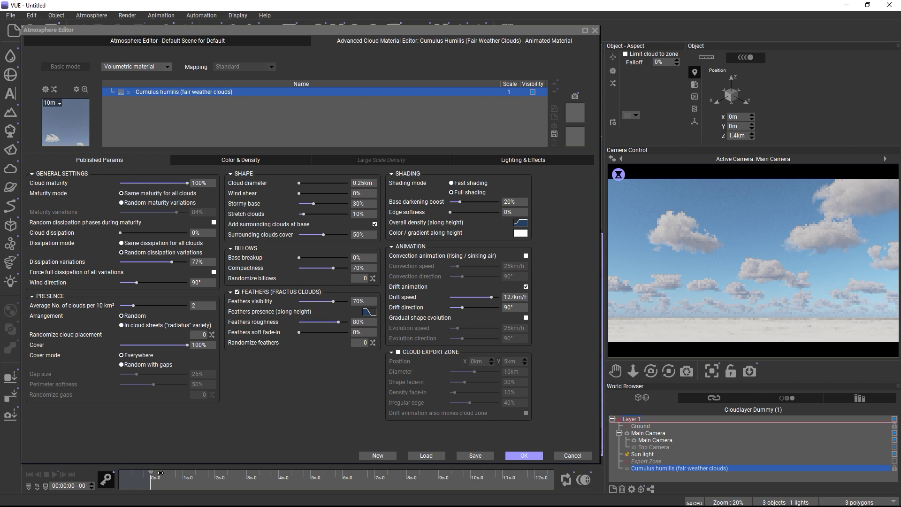
left_click_drag(150, 473, 536, 478)
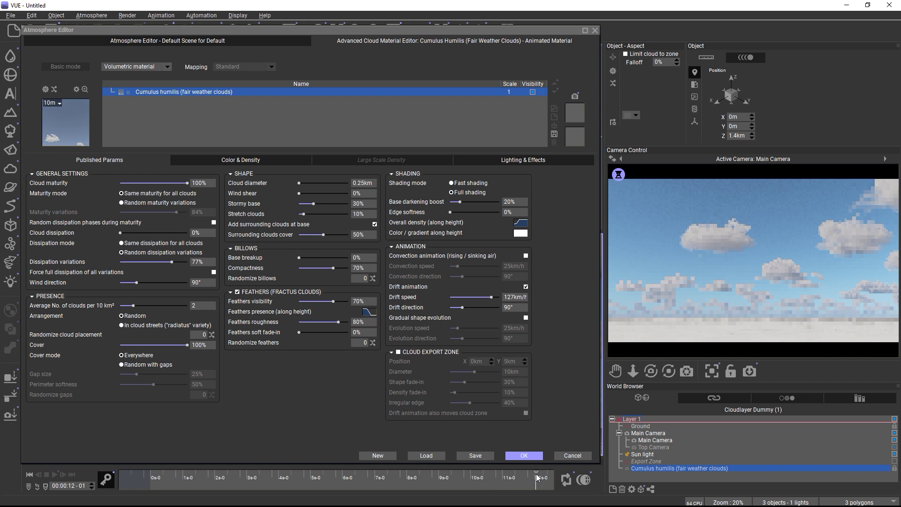
left_click_drag(537, 477, 347, 477)
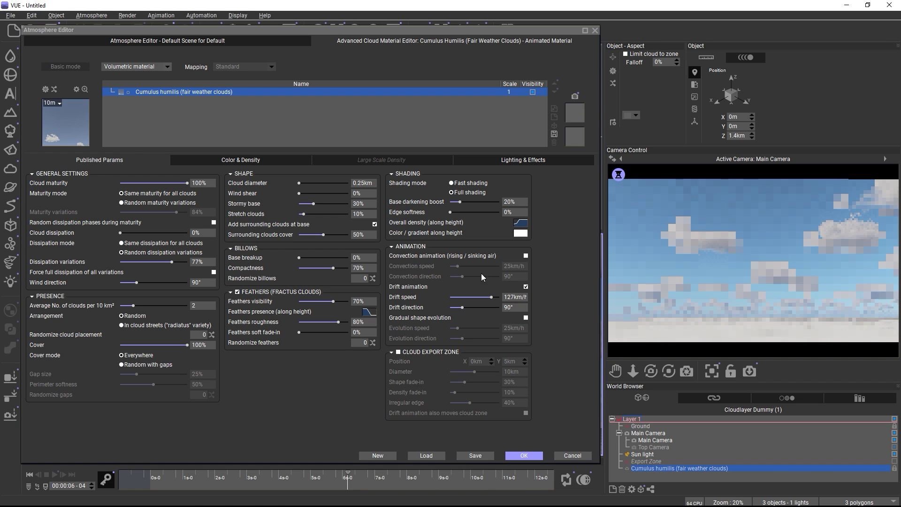
Enable convection animation and preview the sky at 11 seconds
left_click(526, 256)
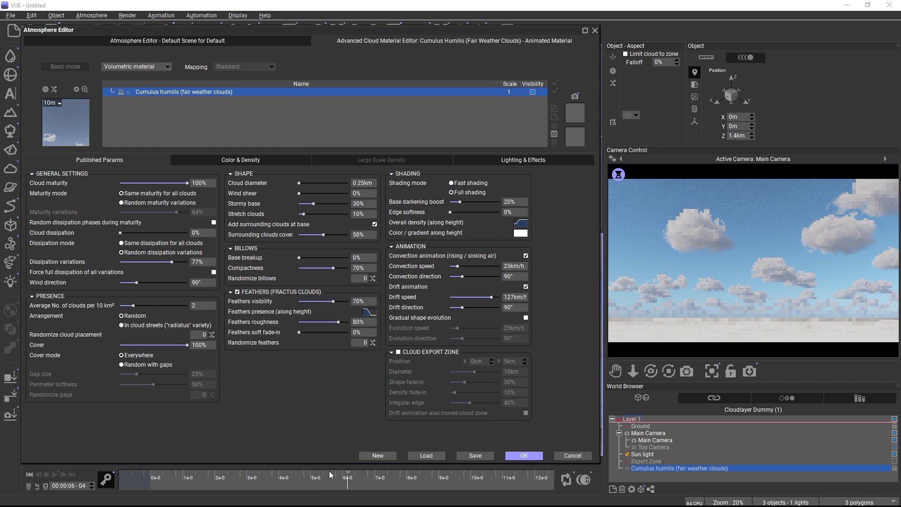
left_click(378, 472)
left_click(503, 474)
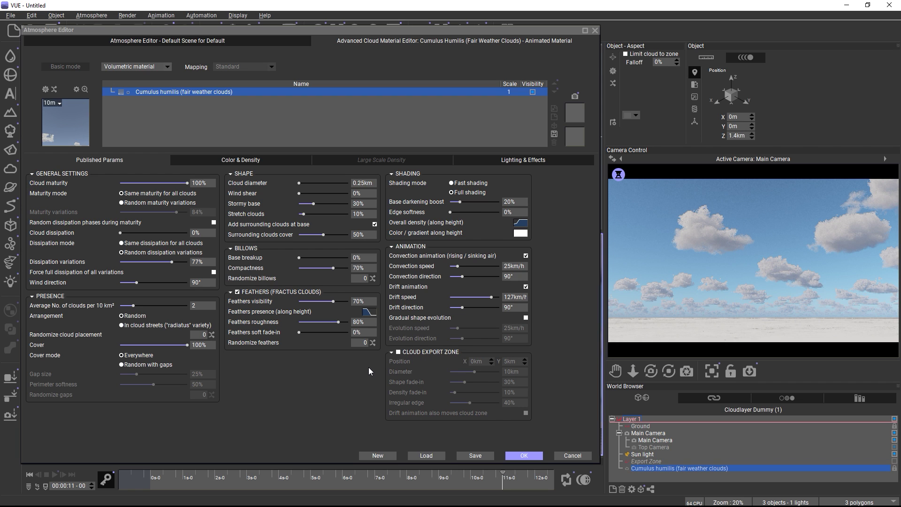
Leave the cloud export zone off, raise clouds per 10 km² to 4, and view Color & Density
left_click(398, 352)
left_click(398, 352)
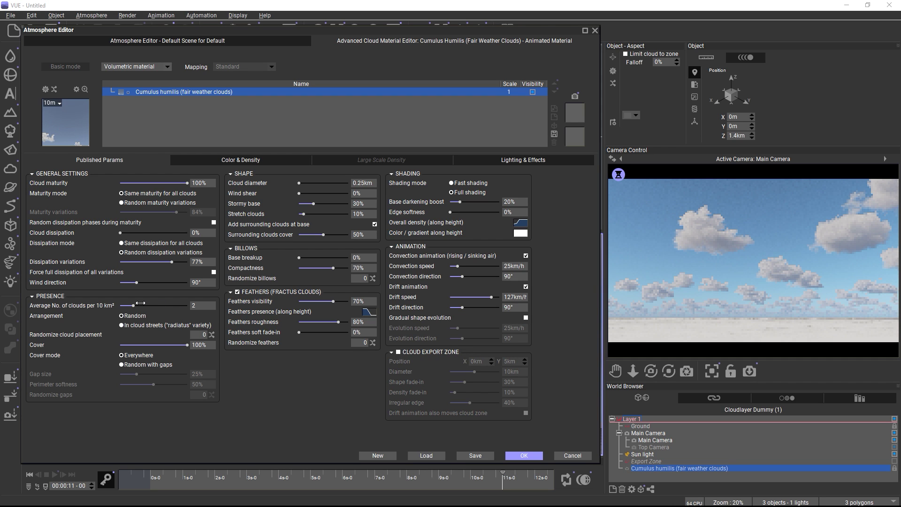
left_click_drag(140, 303, 158, 305)
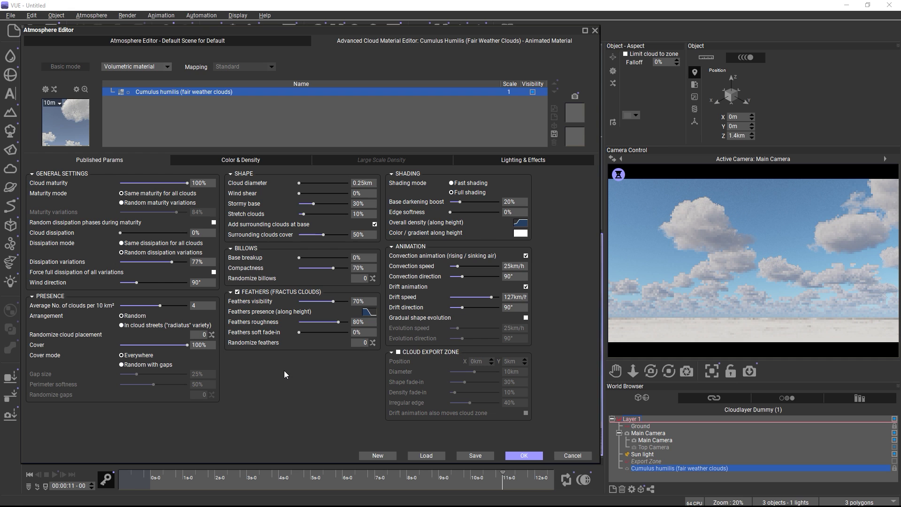
left_click(218, 160)
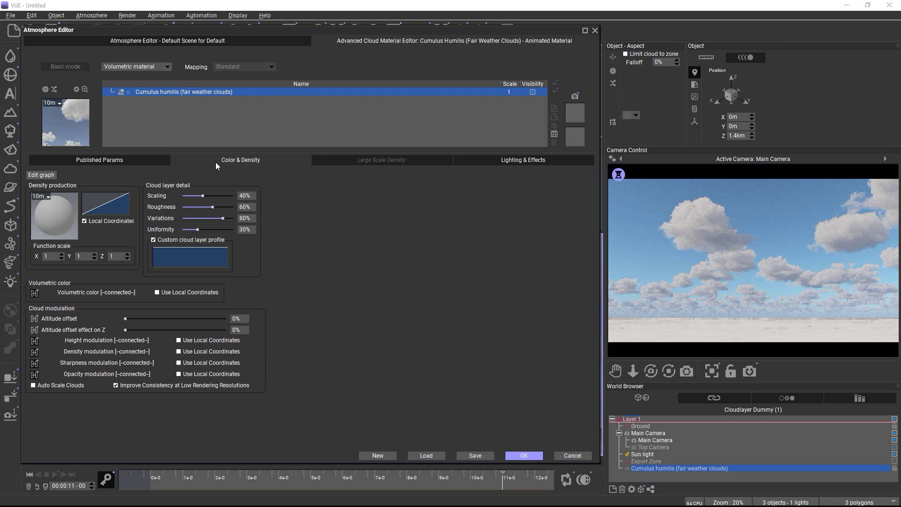
Browse the cloud material's function graph, then close the Atmosphere Editor keeping the changes
left_click(49, 175)
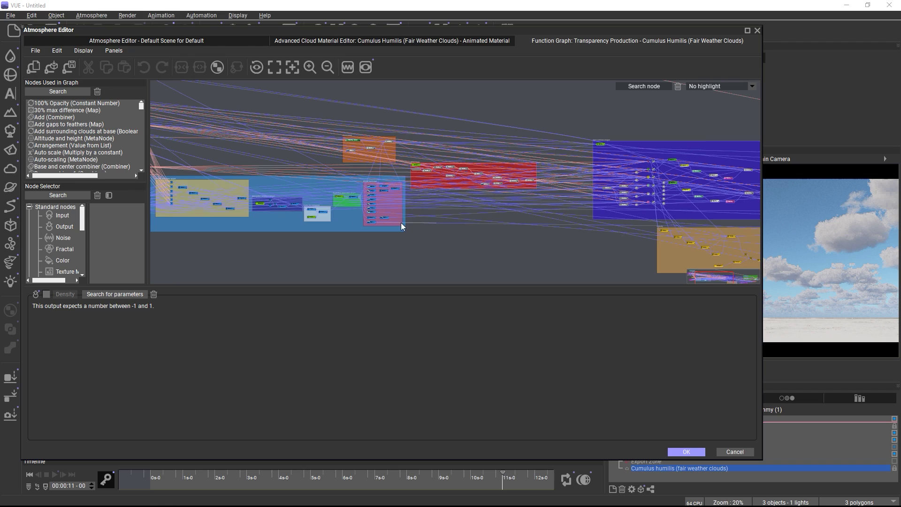
left_click_drag(524, 251, 279, 248)
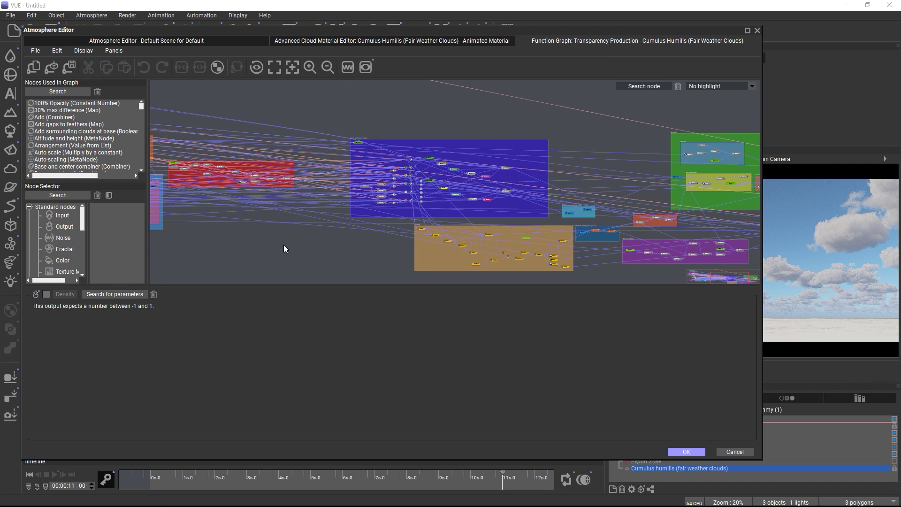
left_click(685, 452)
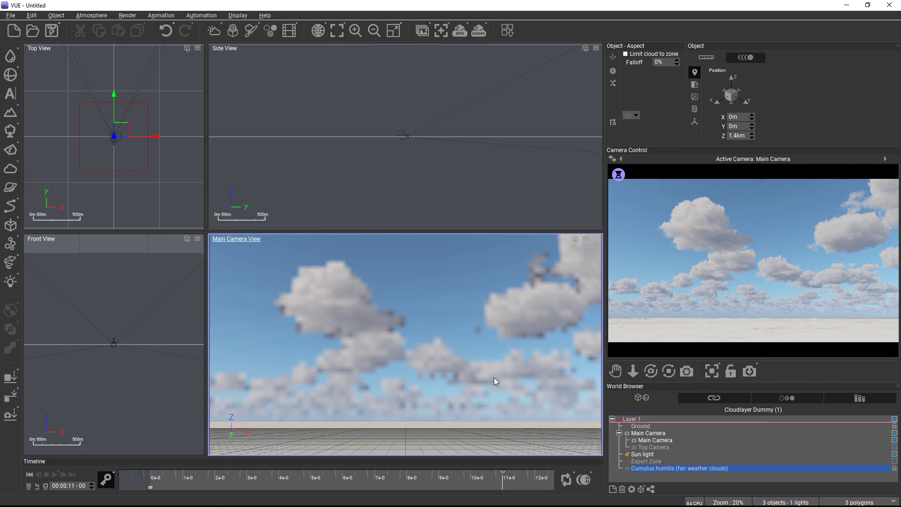